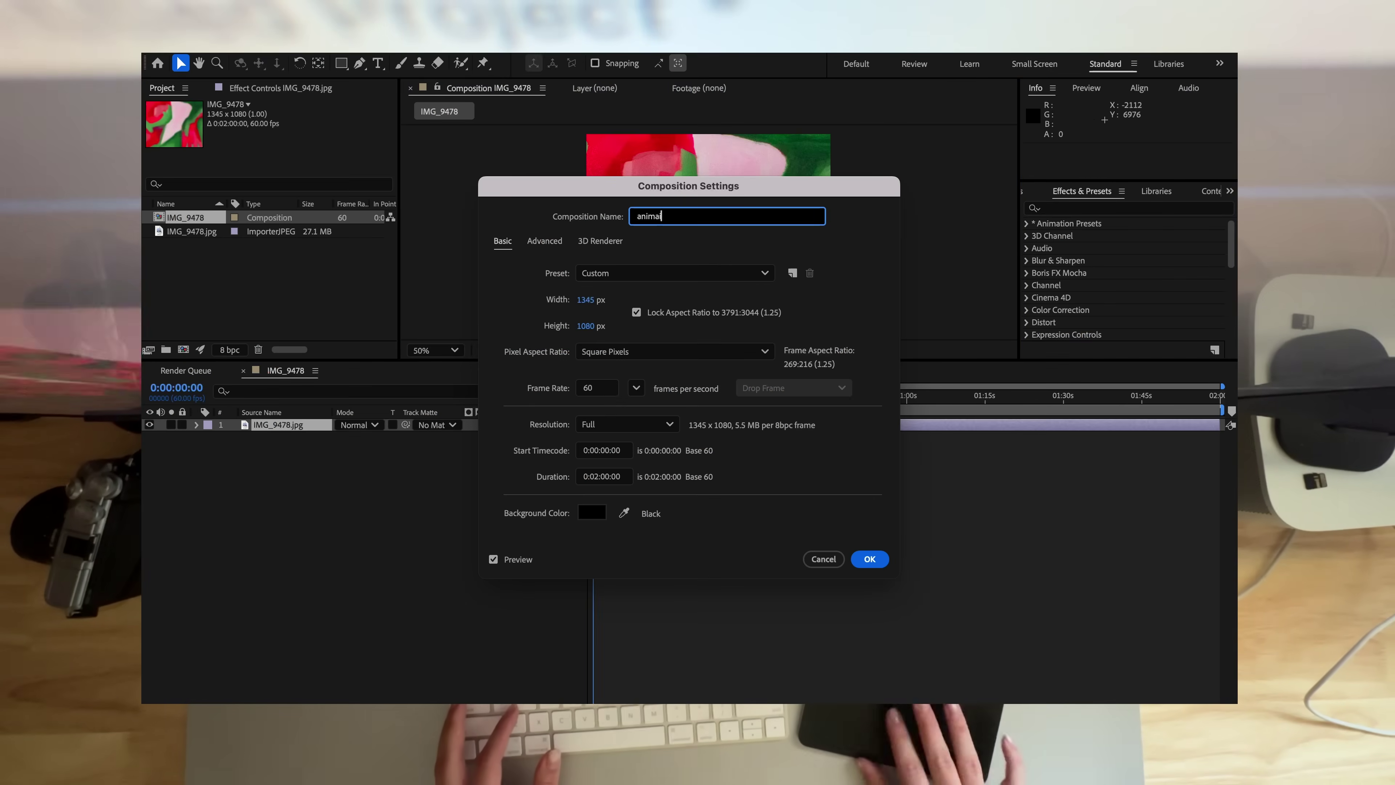
Name the 1345×1080, 60 fps composition 'animation' and rename its layer.
{"action": "type", "text": "animation"}
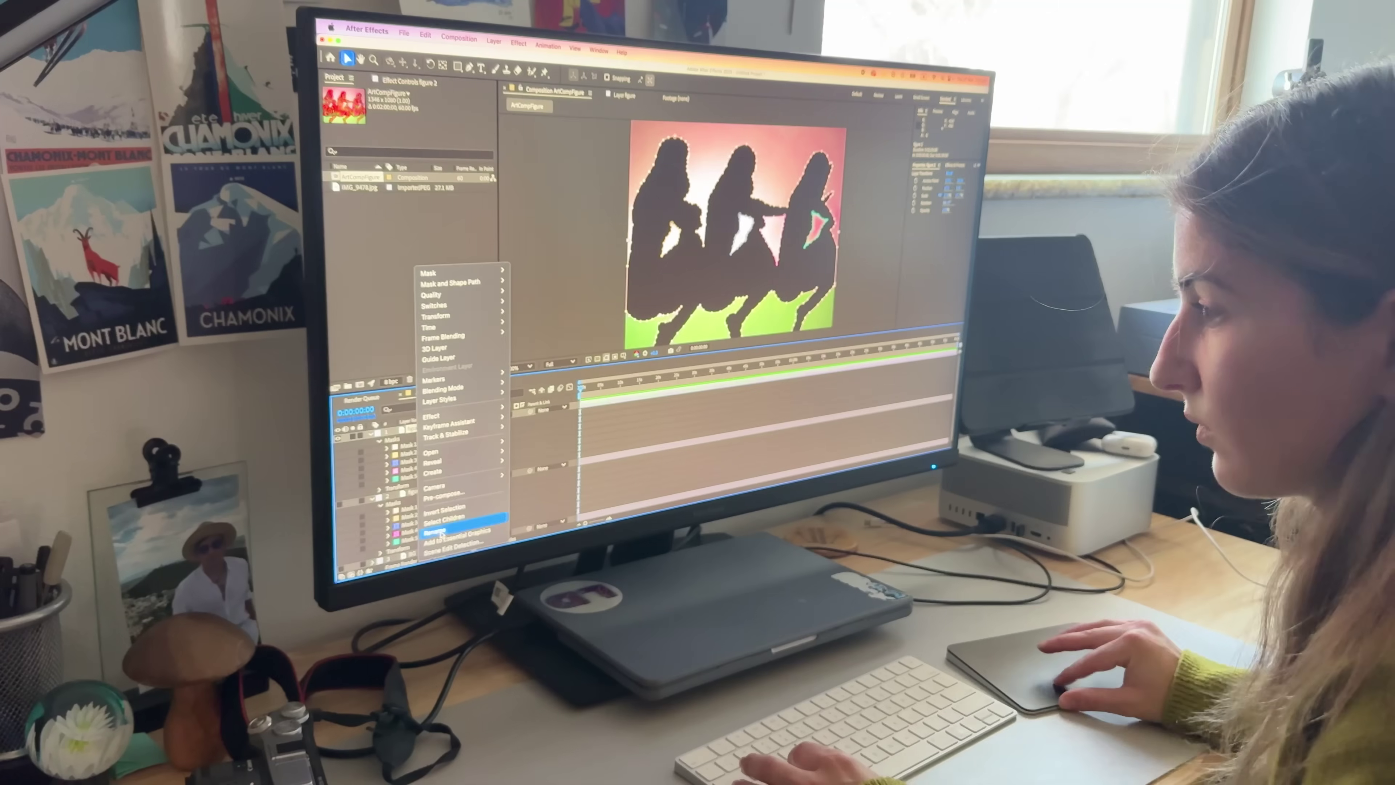
{"action": "key", "text": "Return"}
{"action": "type", "text": "be"}
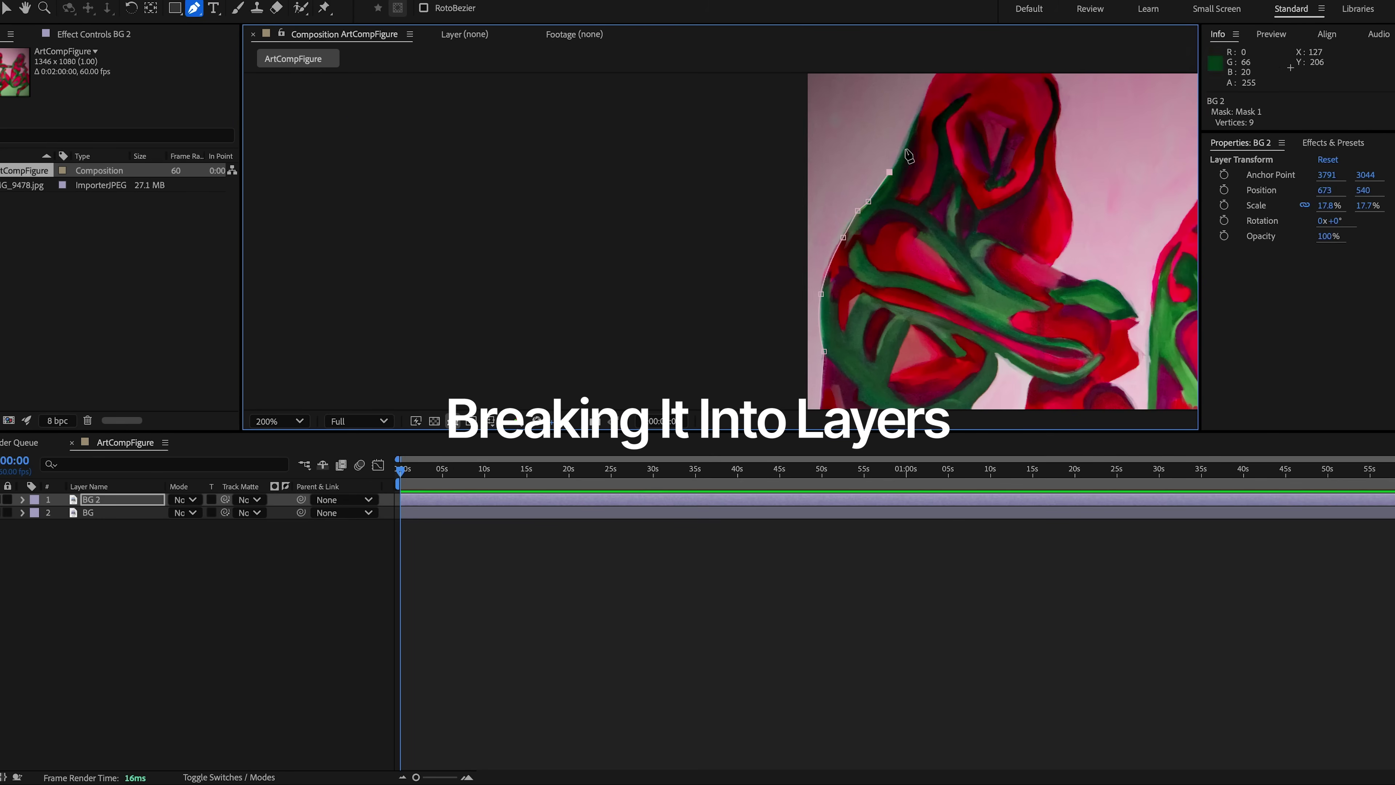
Undo the last mask point added while tracing around the figures.
{"action": "scroll", "coordinate": [944, 132], "scroll_direction": "up", "scroll_amount": 5}
{"action": "scroll", "coordinate": [944, 132], "scroll_direction": "down", "scroll_amount": 3}
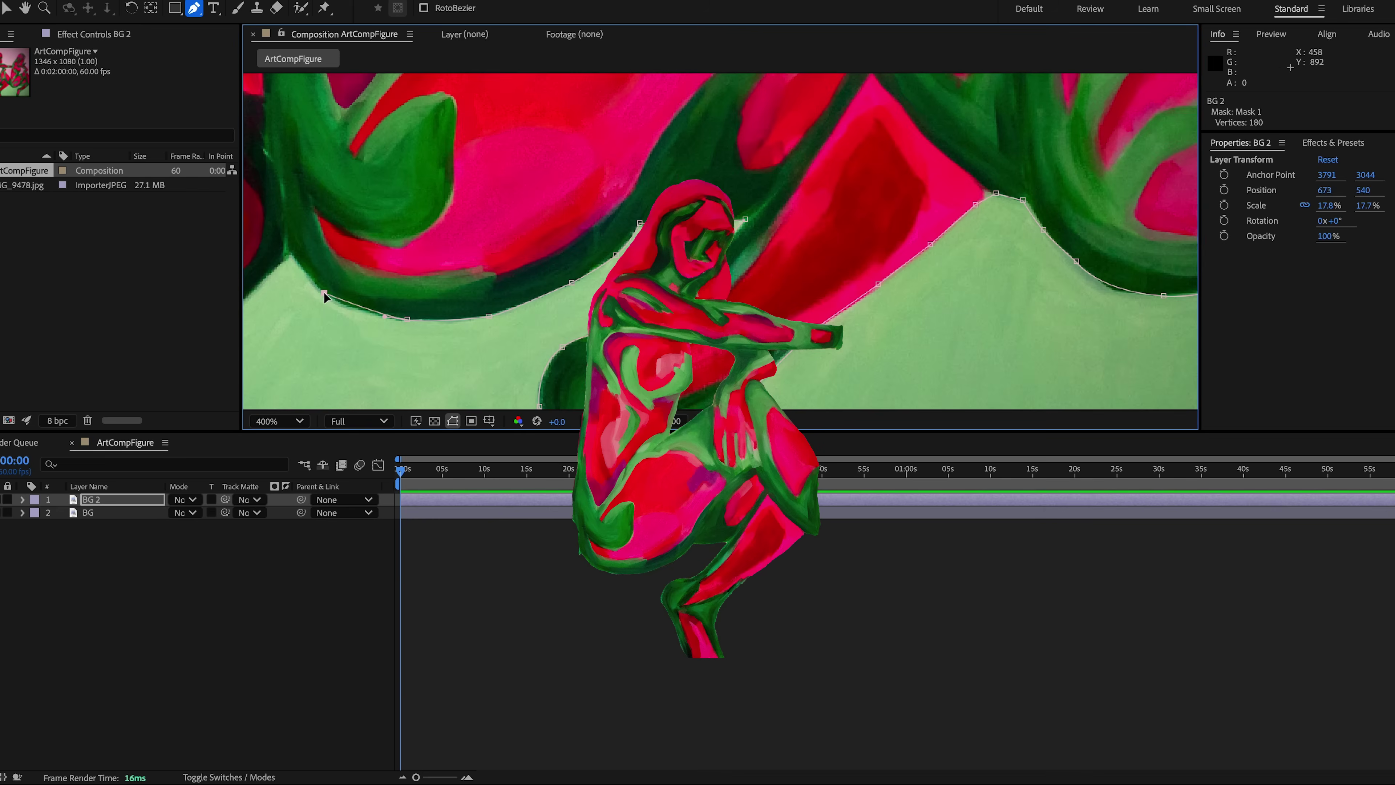
{"action": "key", "text": "ctrl+z"}
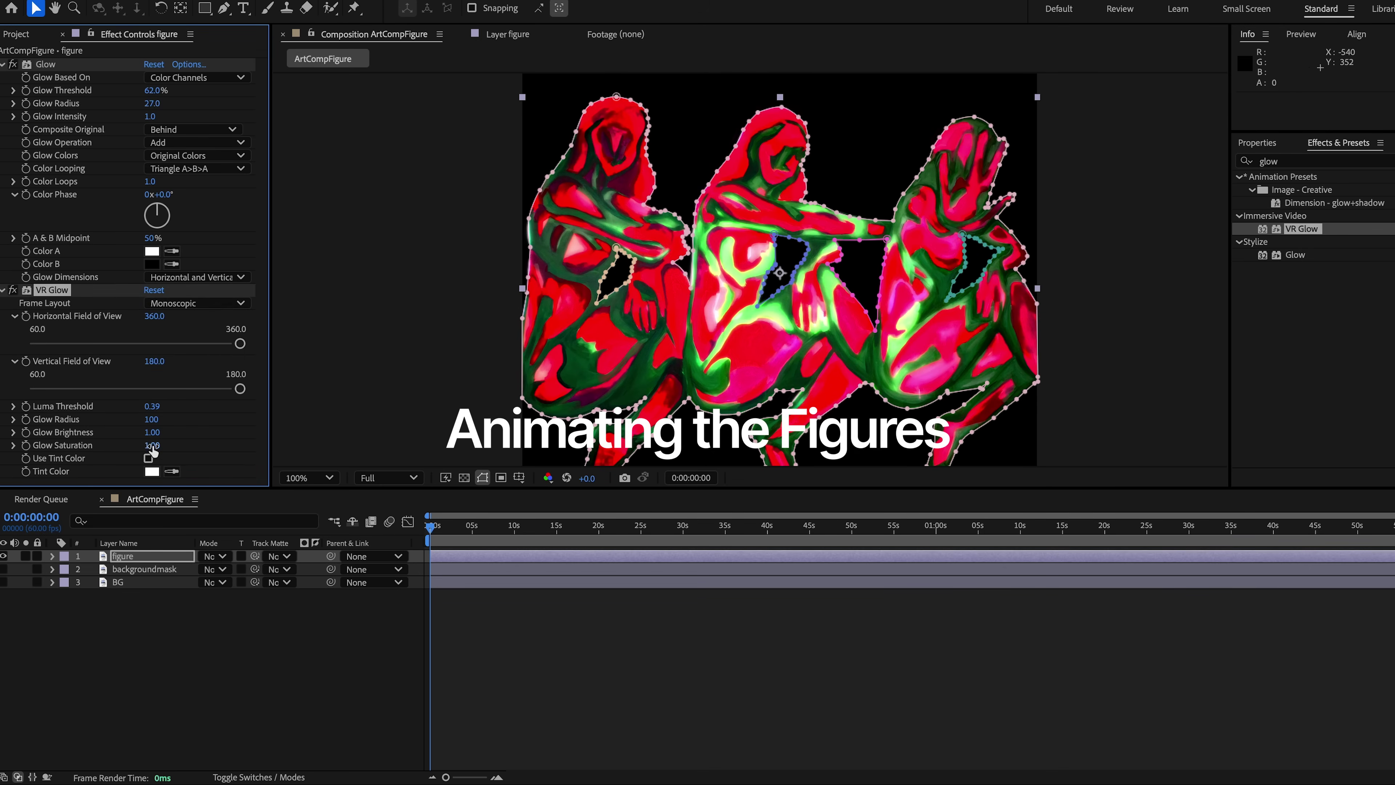
Lower the VR Glow saturation to whiten the glow and preview the light-wipe transition.
{"action": "left_click_drag", "start_coordinate": [153, 445], "coordinate": [142, 445]}
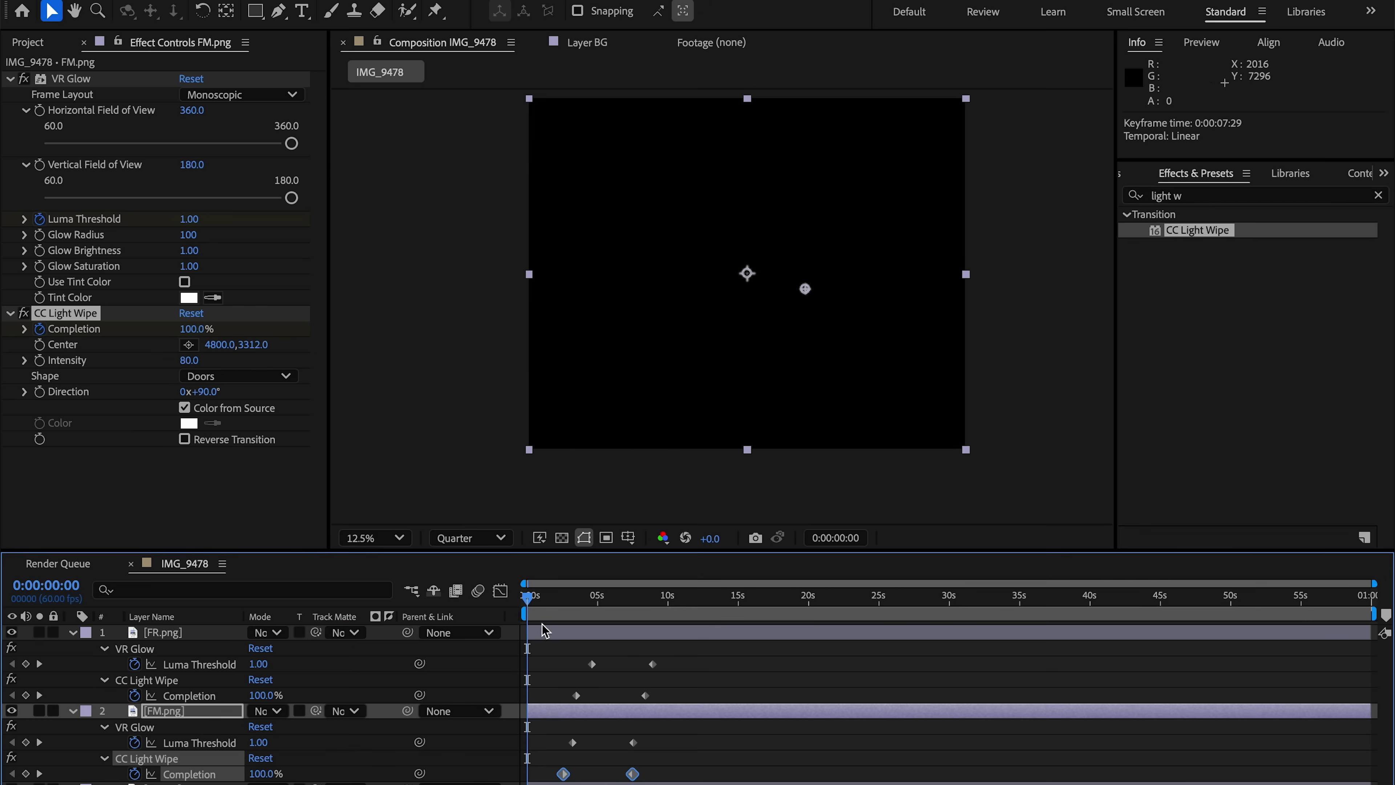
{"action": "left_click_drag", "start_coordinate": [526, 601], "coordinate": [610, 623]}
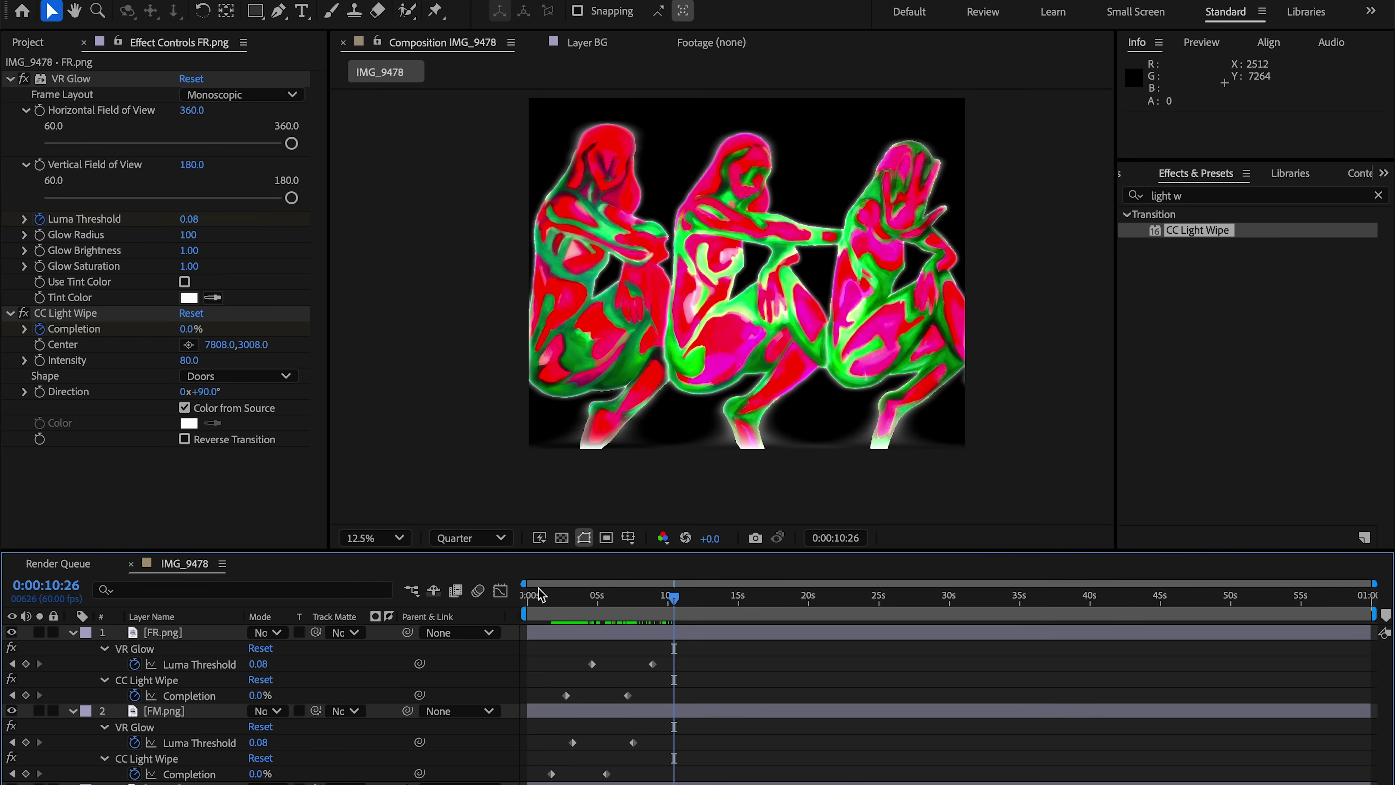
{"action": "left_click_drag", "start_coordinate": [547, 549], "coordinate": [547, 376]}
Set the CC Light Wipe direction to 90° and ease the three figure layers' keyframes.
{"action": "left_click", "coordinate": [162, 614]}
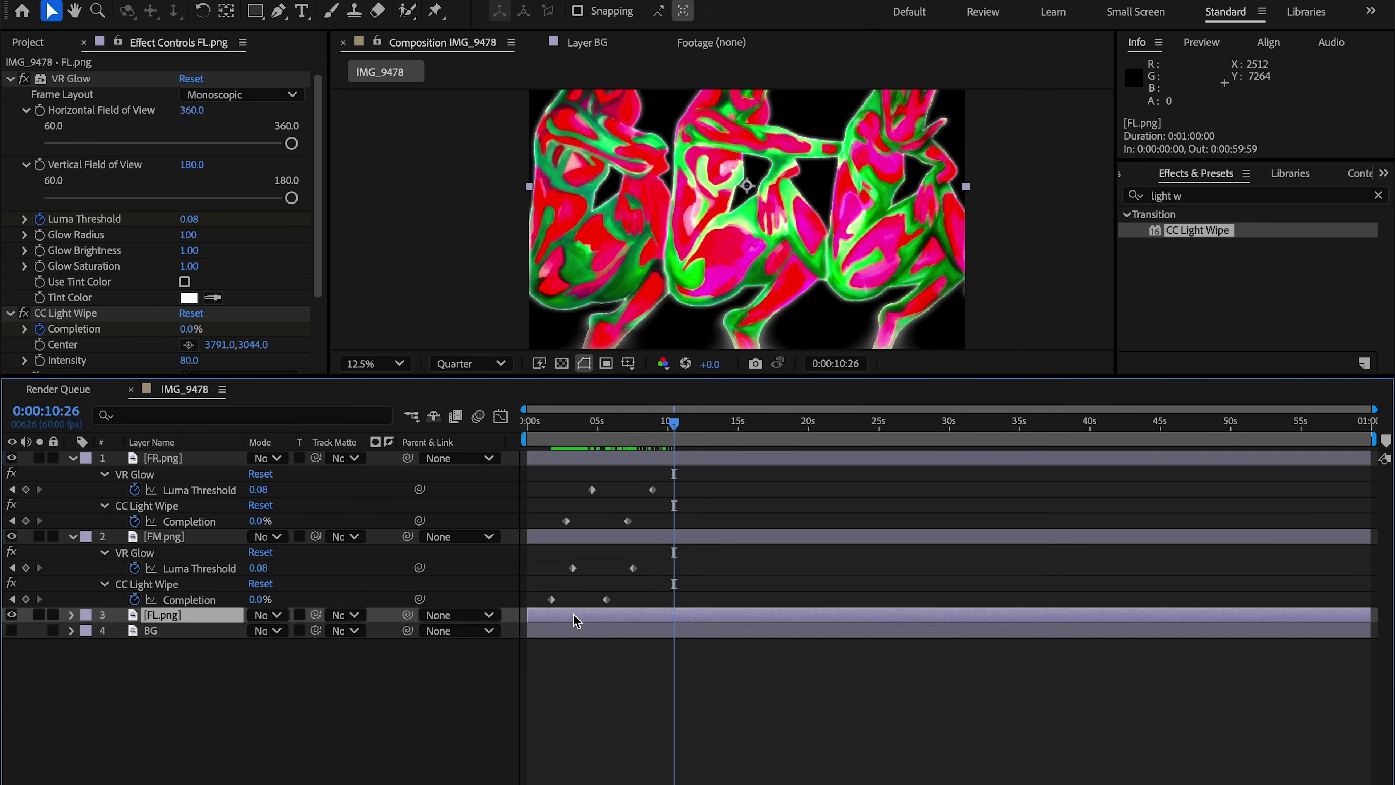
{"action": "left_click_drag", "start_coordinate": [527, 472], "coordinate": [664, 692]}
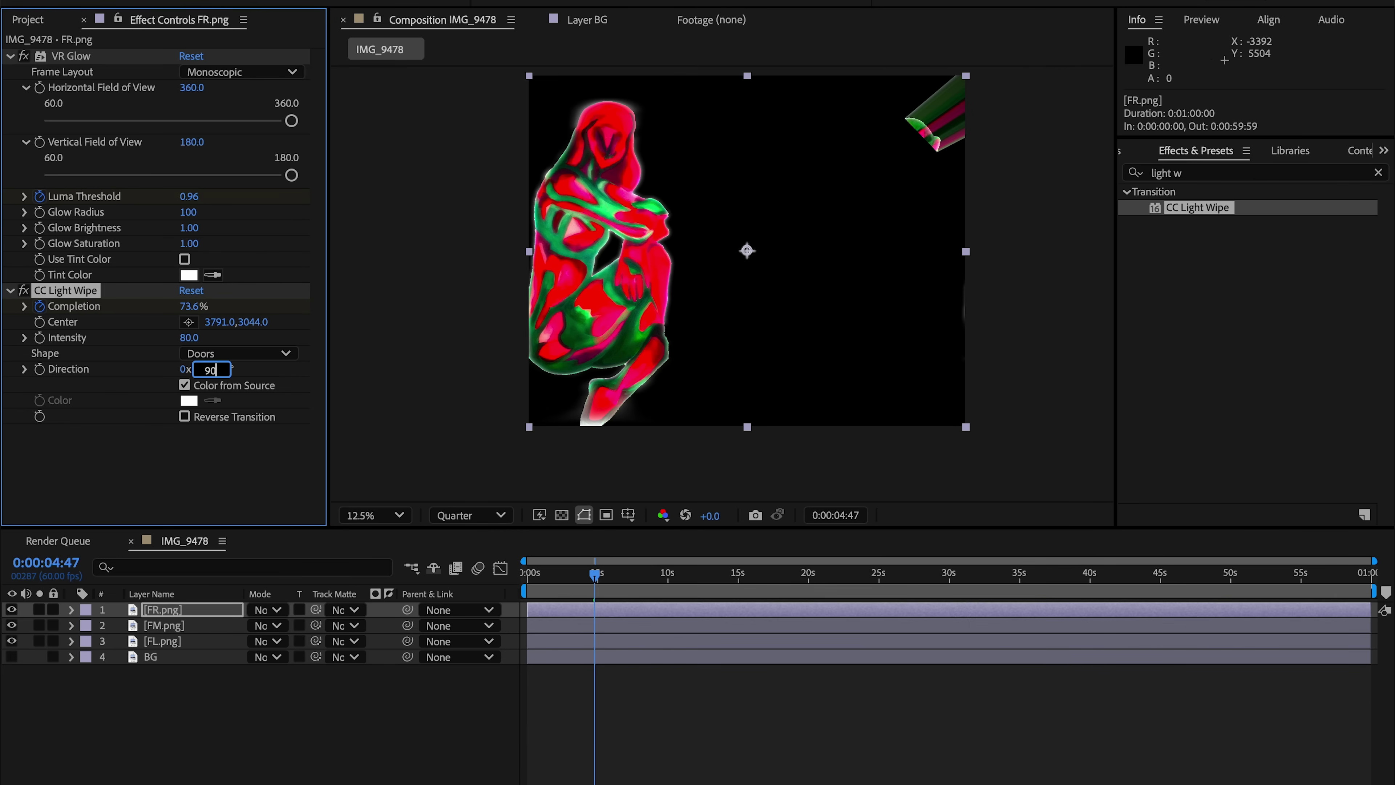
{"action": "key", "text": "Return"}
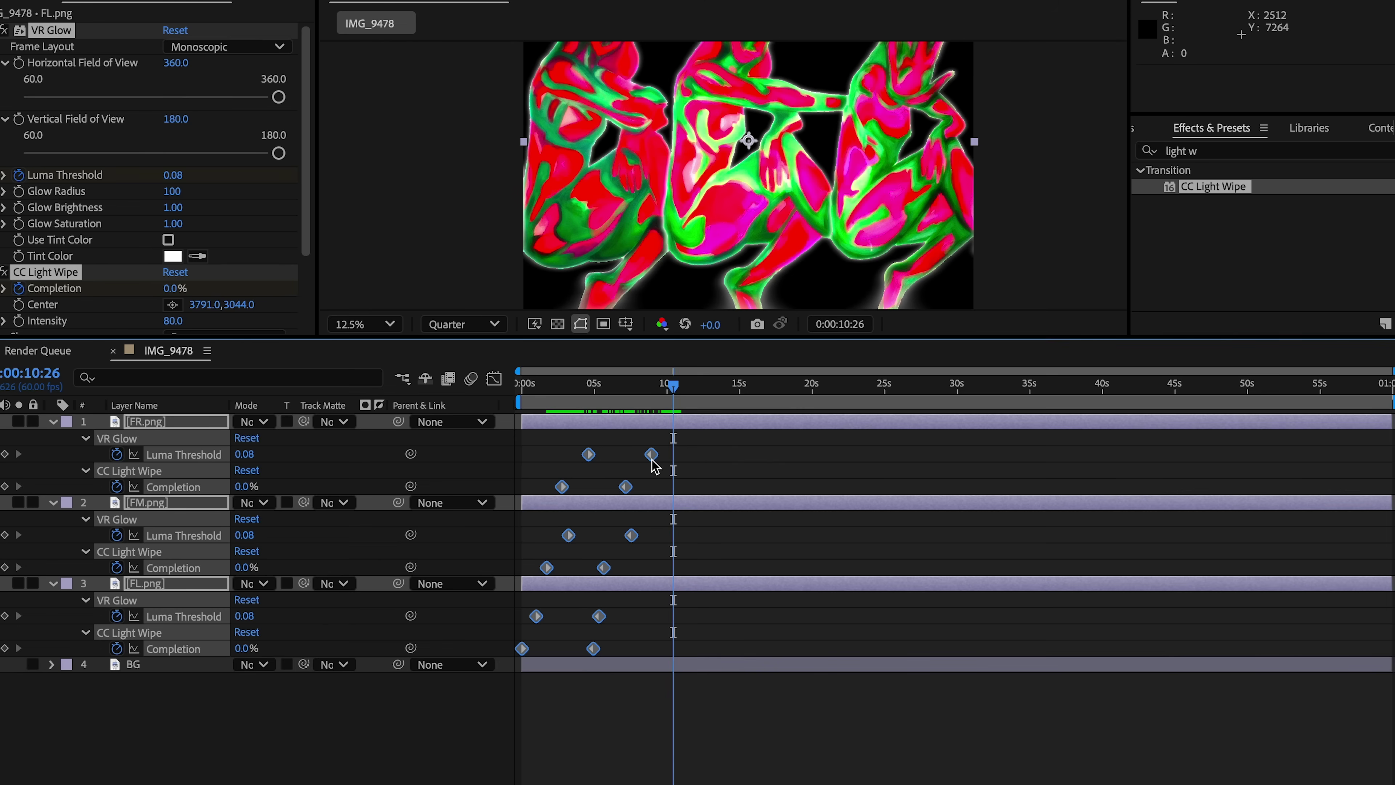
{"action": "right_click", "coordinate": [651, 457]}
{"action": "mouse_move", "coordinate": [719, 757]}
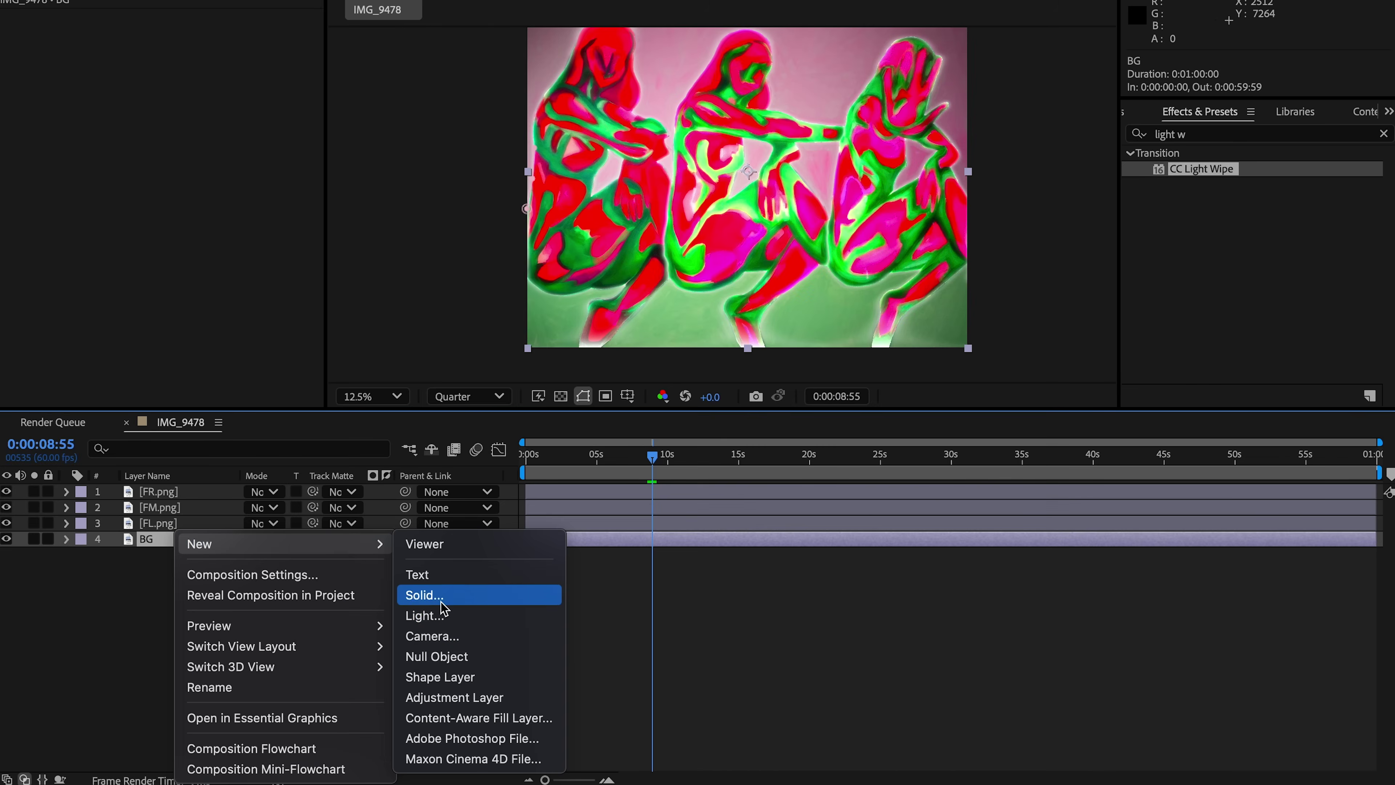
Create the 'greenGB' and pink background solid layers.
{"action": "left_click", "coordinate": [442, 600]}
{"action": "type", "text": "greenGB"}
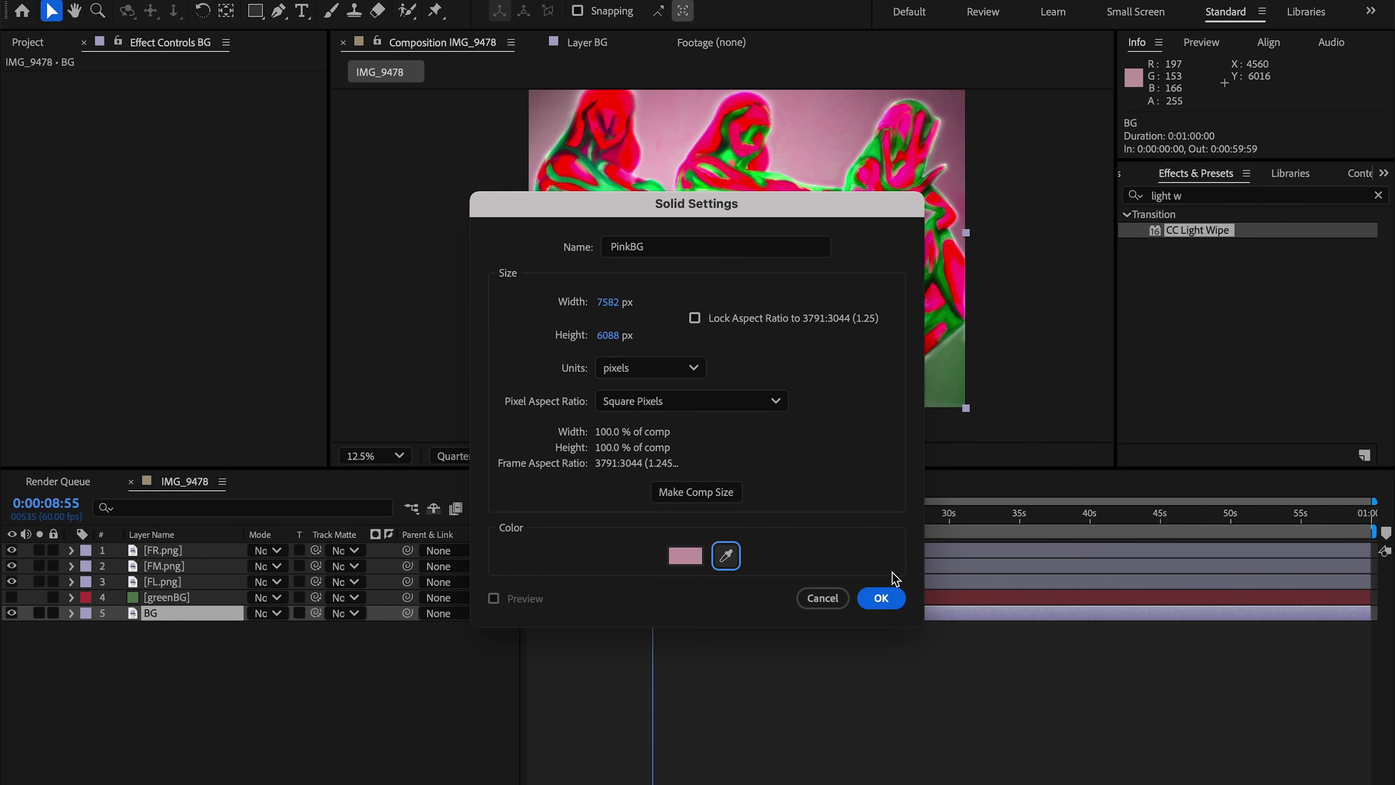
{"action": "left_click", "coordinate": [887, 602]}
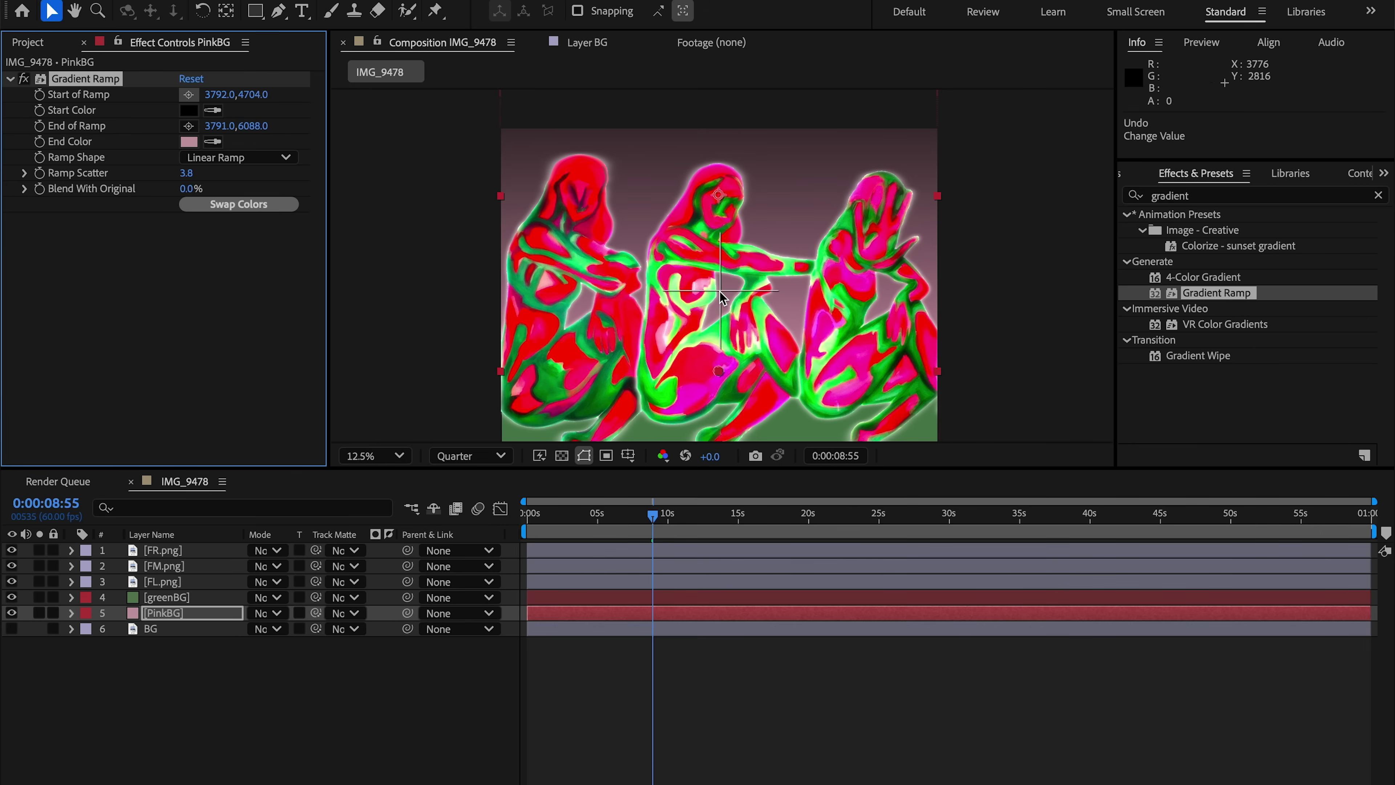
Move the gradient ramp start point far above the frame and scrub back through the animation.
{"action": "scroll", "coordinate": [721, 301], "scroll_direction": "down", "scroll_amount": 1}
{"action": "left_click_drag", "start_coordinate": [720, 301], "coordinate": [732, 91]}
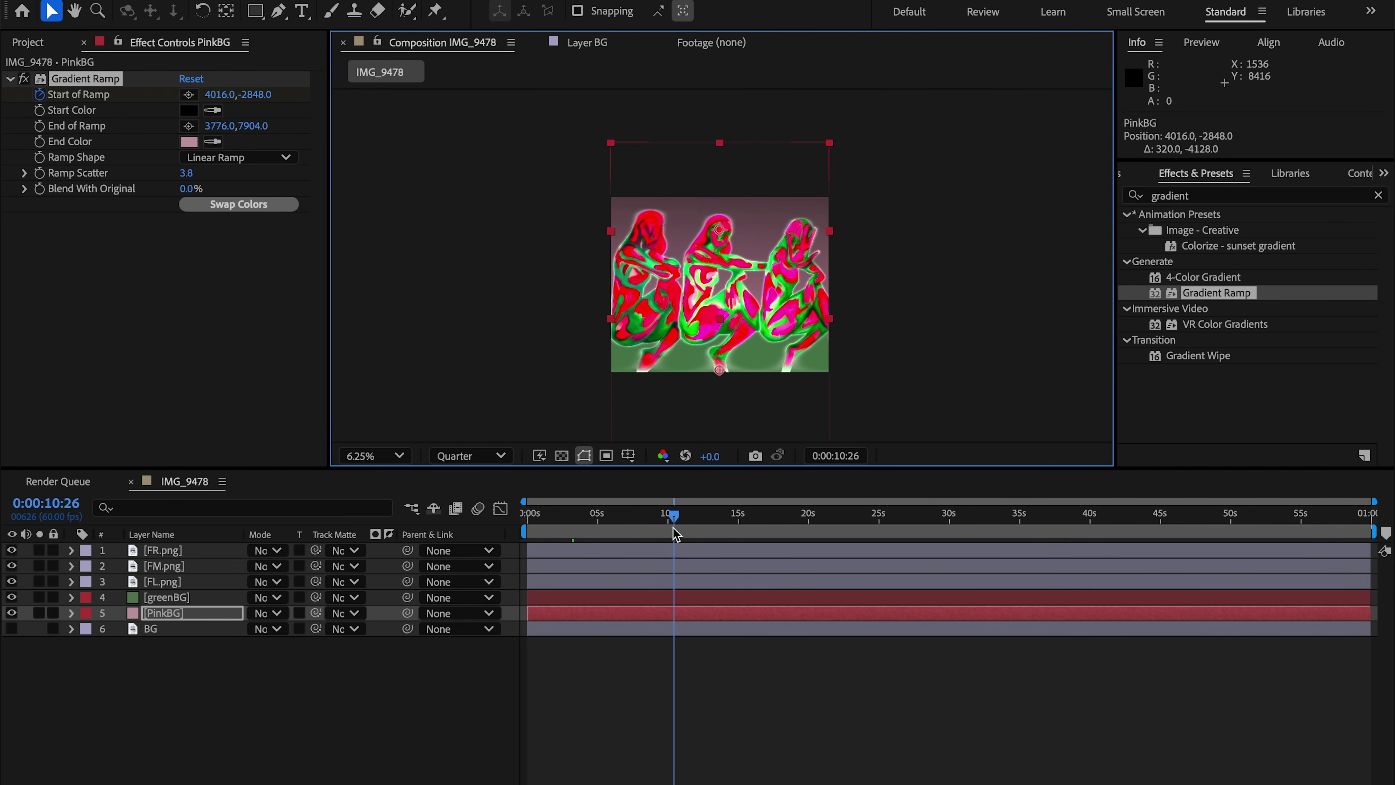
{"action": "left_click_drag", "start_coordinate": [676, 533], "coordinate": [604, 533]}
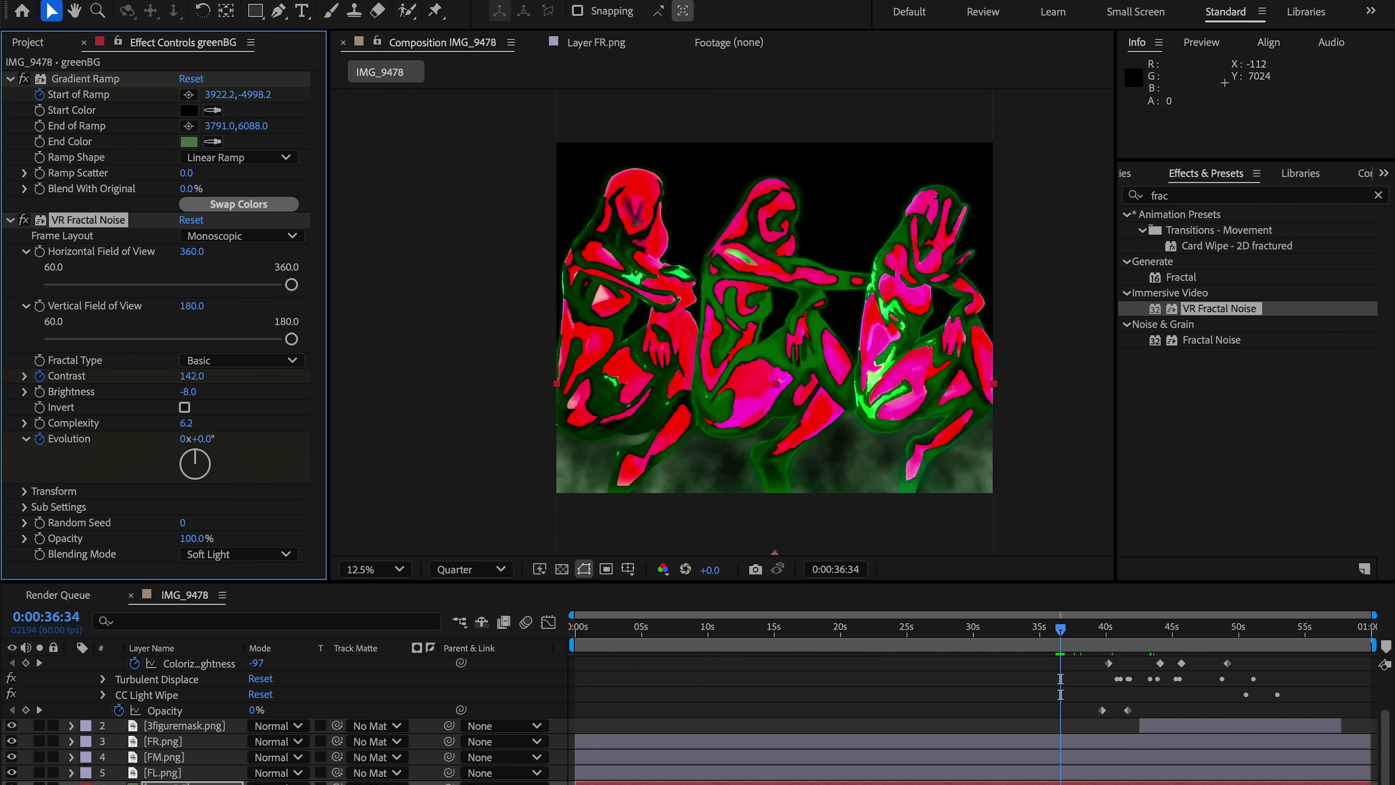
Add an expression to the fractal noise Evolution property.
{"action": "scroll", "coordinate": [285, 720], "scroll_direction": "down", "scroll_amount": 3}
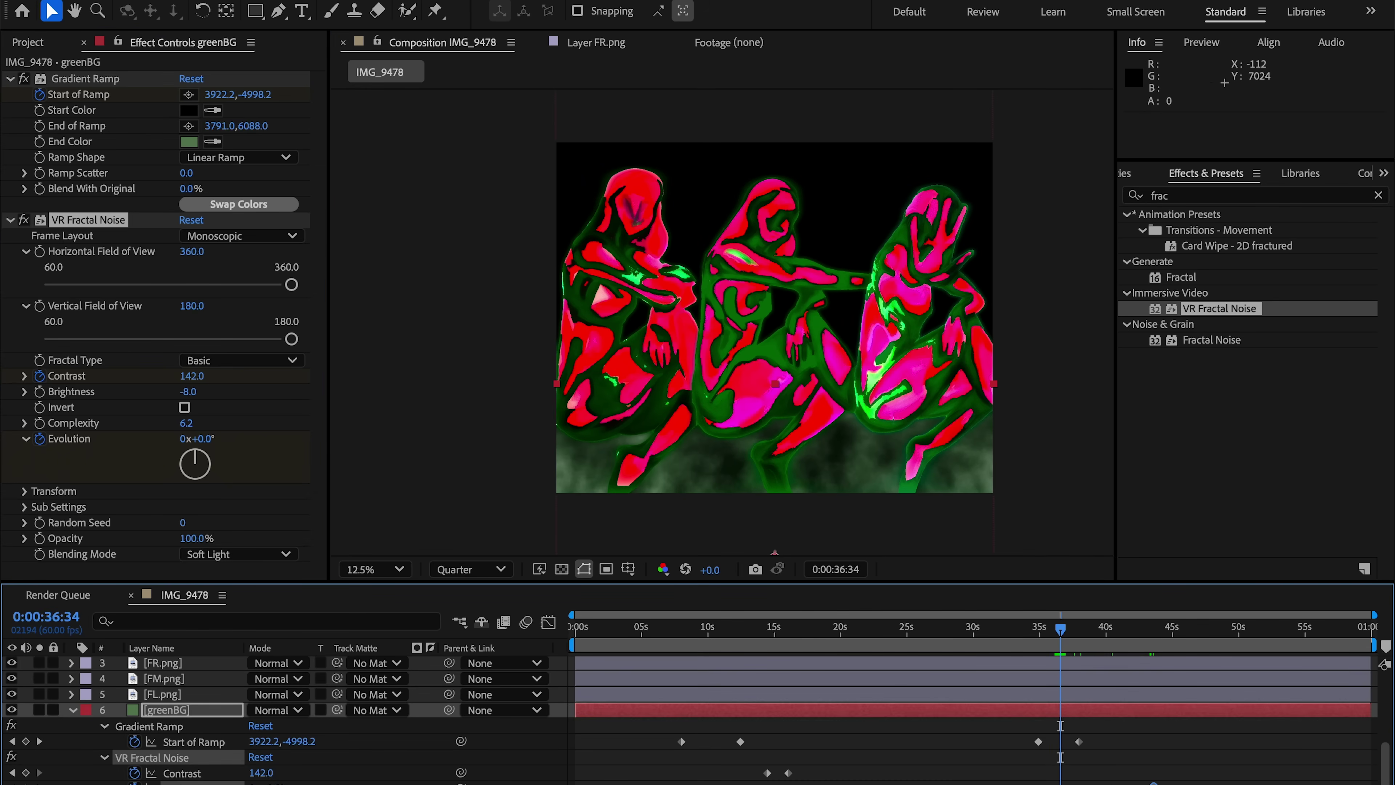
{"action": "left_click", "coordinate": [1036, 728]}
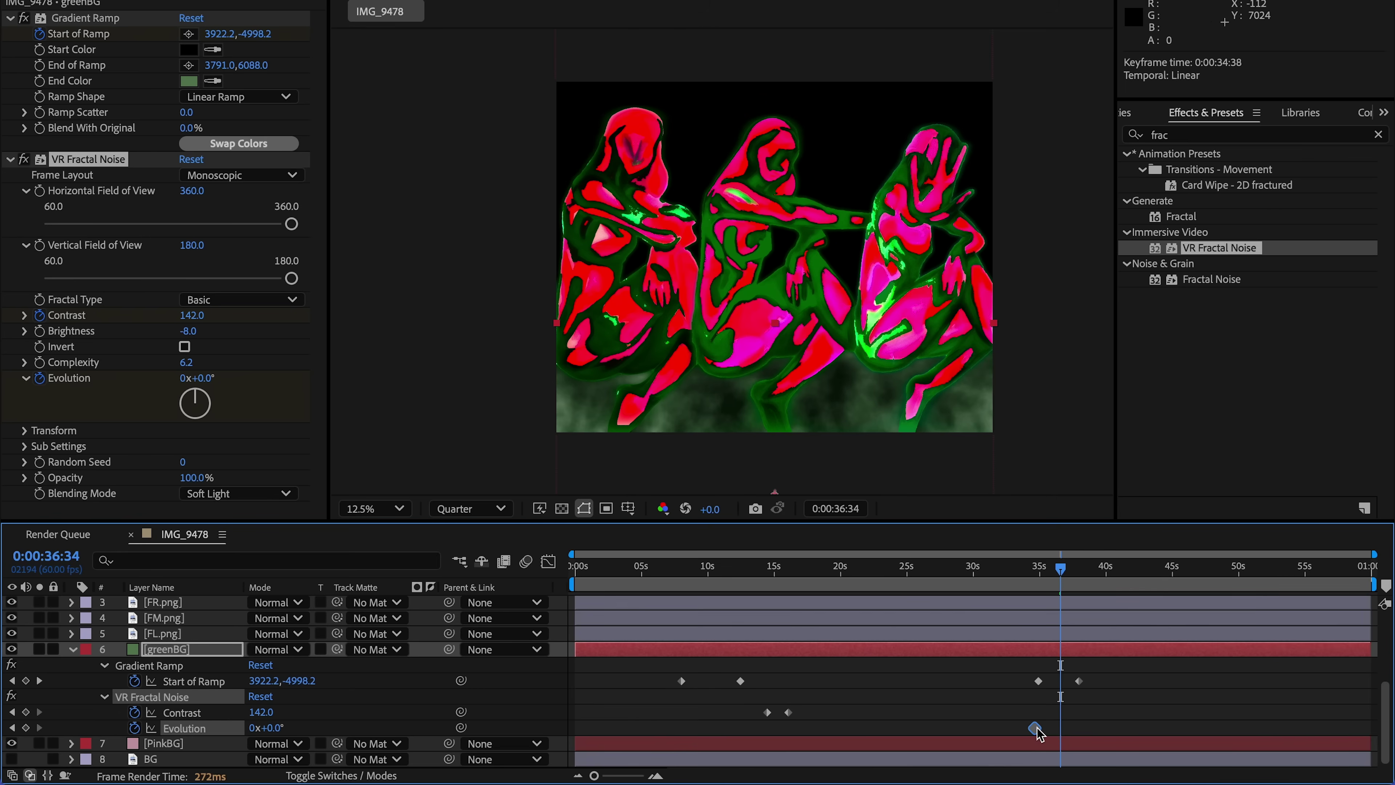
{"action": "right_click", "coordinate": [173, 728]}
{"action": "left_click", "coordinate": [230, 685]}
{"action": "key", "text": "Return"}
Finish the Evolution expression with 'time' and preview the animated drop shadow distance.
{"action": "type", "text": "time"}
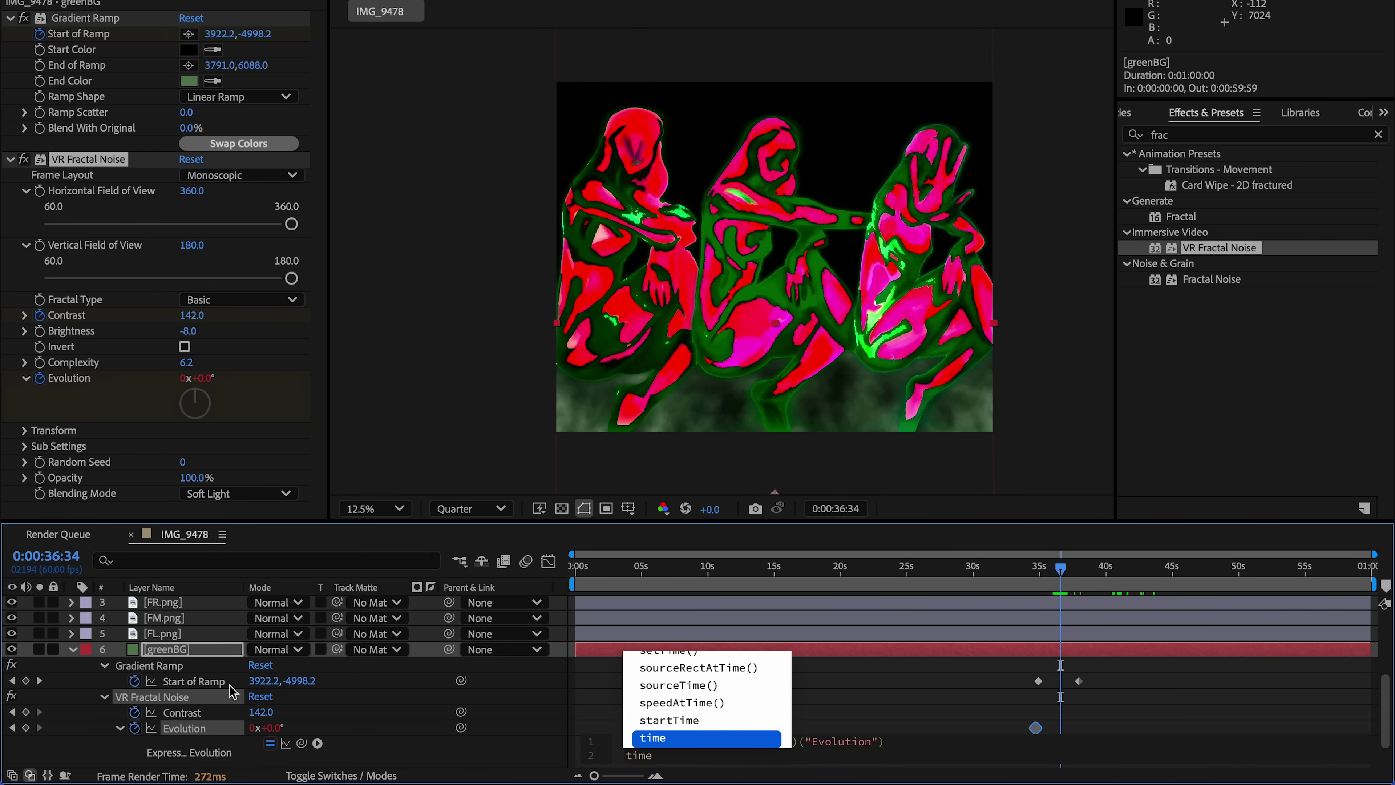
{"action": "key", "text": "Return"}
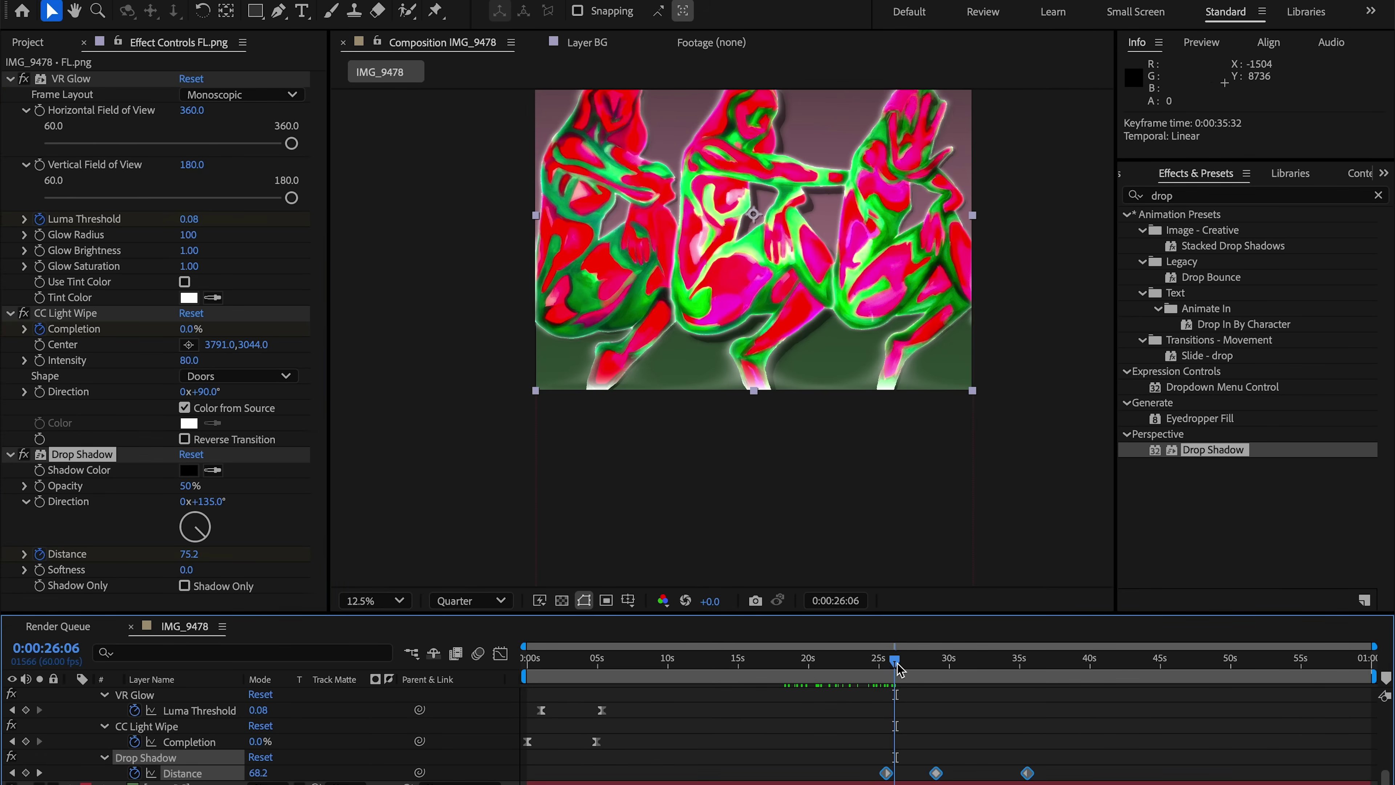
{"action": "left_click_drag", "start_coordinate": [921, 668], "coordinate": [931, 669]}
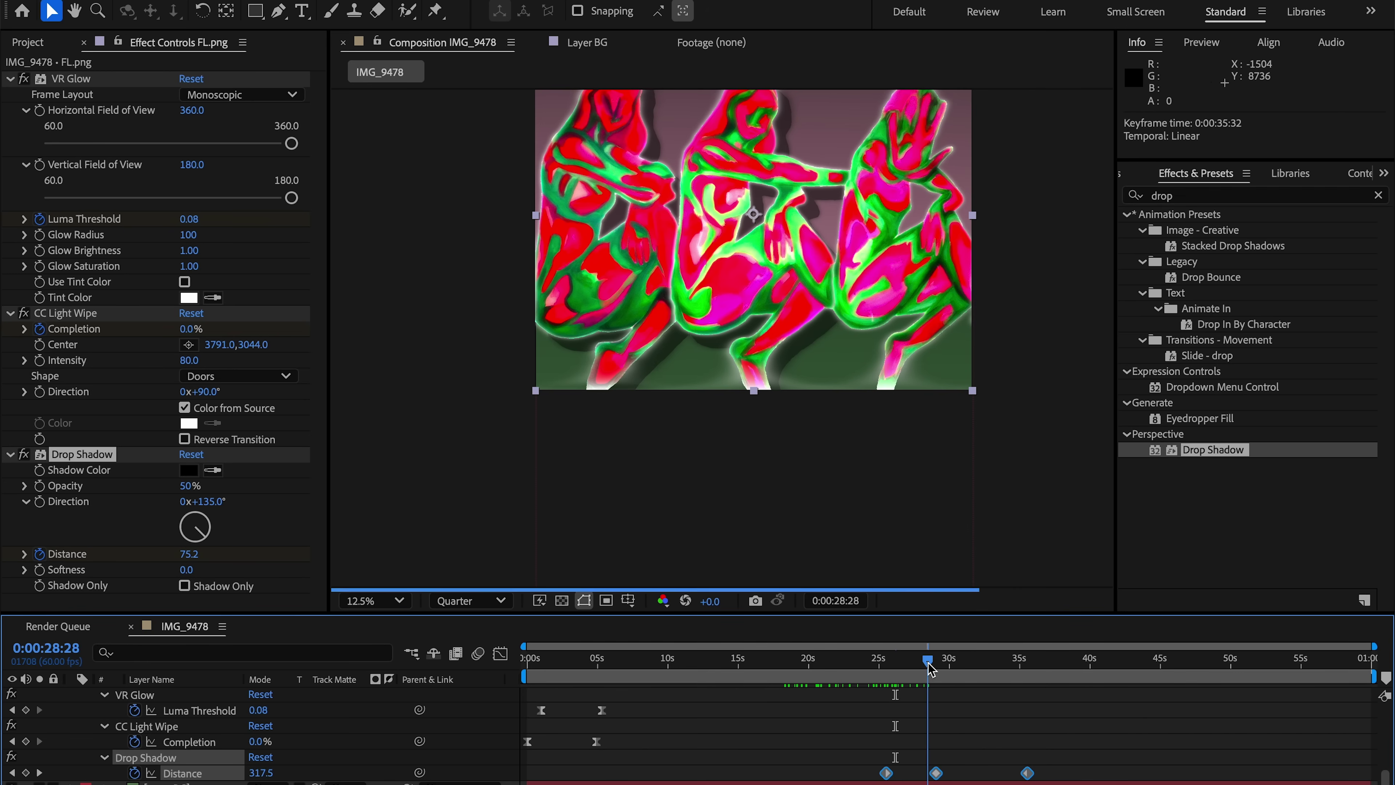
{"action": "scroll", "coordinate": [903, 724], "scroll_direction": "up", "scroll_amount": 1}
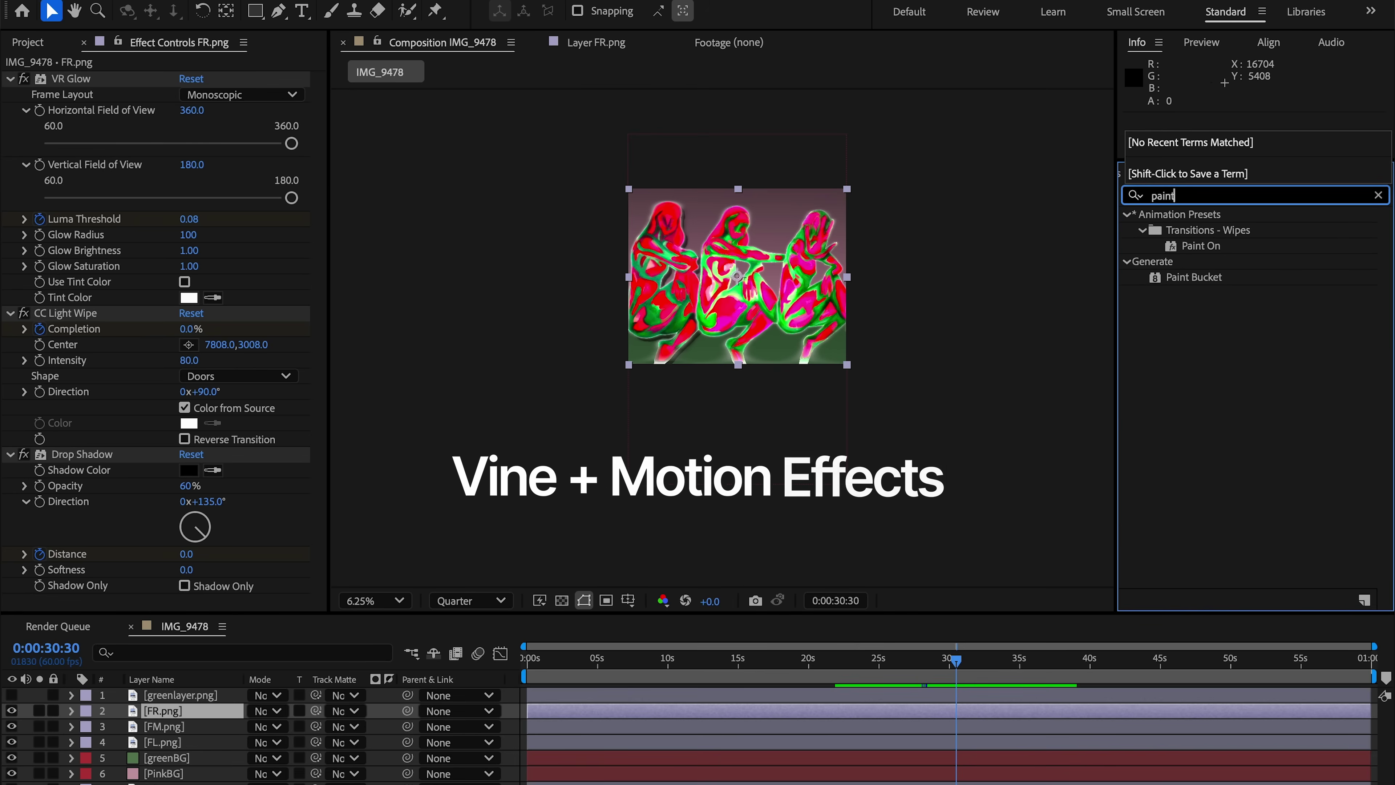
Apply Paint Bucket to FM.png with lowered, animated tolerance, then Gradient Wipe to FR.png.
{"action": "left_click_drag", "start_coordinate": [1193, 277], "coordinate": [987, 726]}
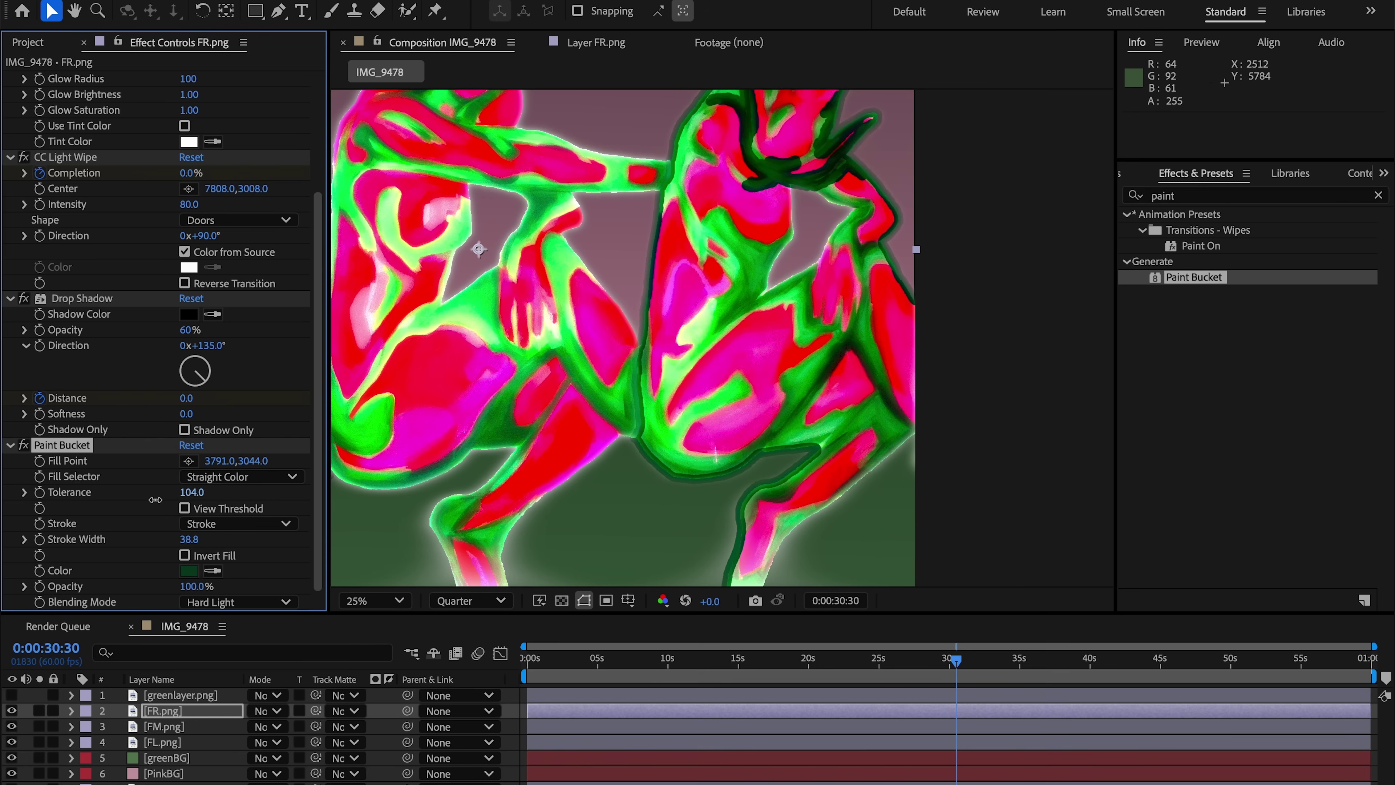
{"action": "left_click_drag", "start_coordinate": [156, 500], "coordinate": [153, 503]}
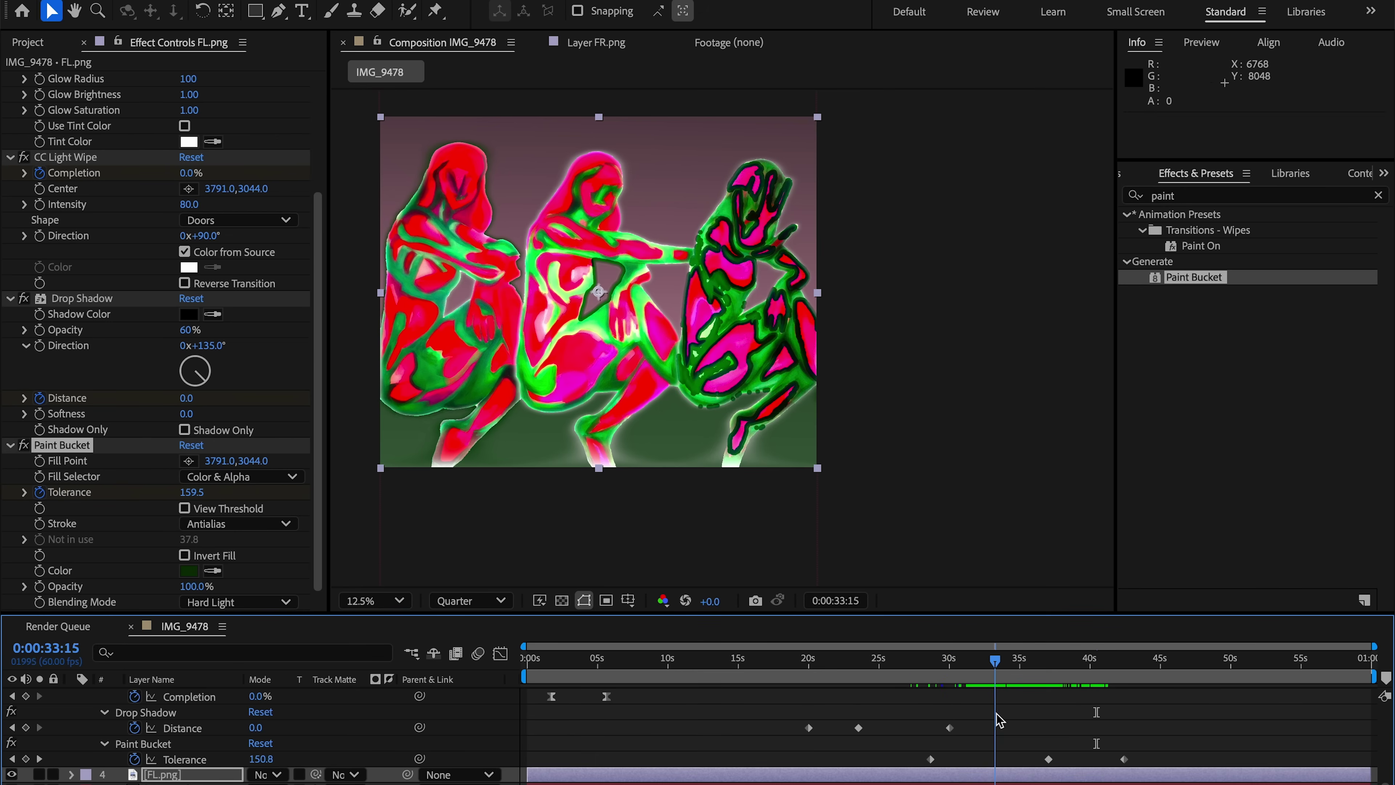
{"action": "left_click_drag", "start_coordinate": [998, 720], "coordinate": [1017, 721]}
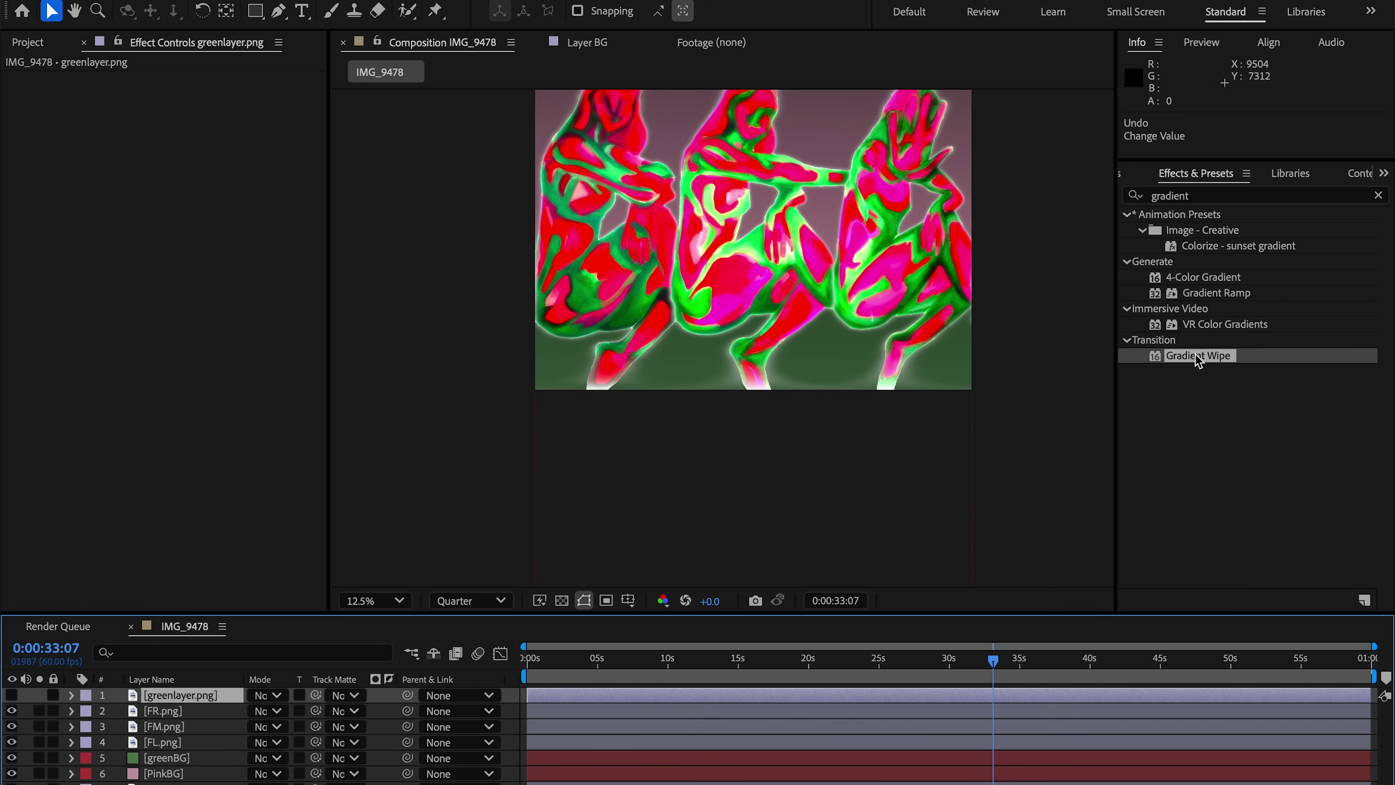
{"action": "left_click_drag", "start_coordinate": [1197, 356], "coordinate": [1008, 713]}
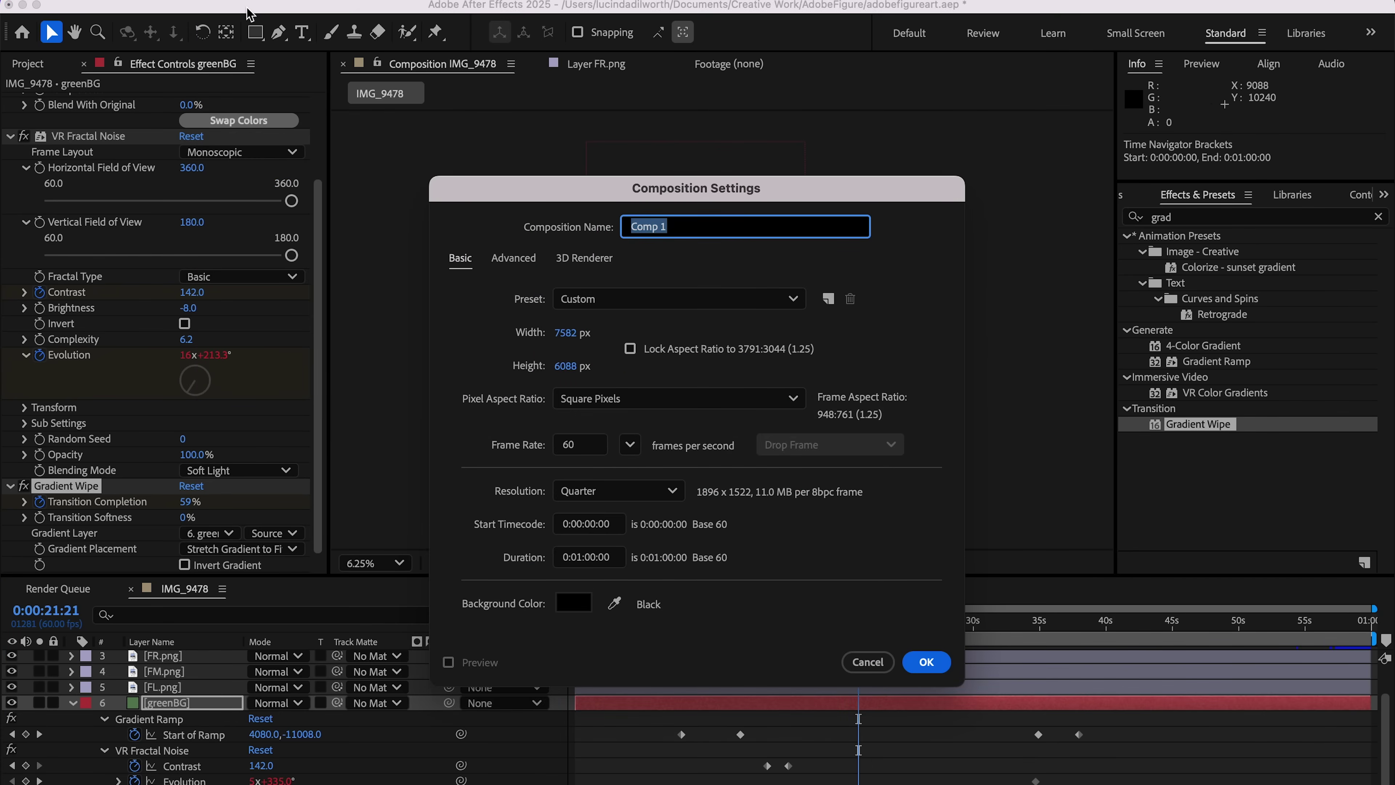
Create the 1920×1080 Projector composition, named 'Projec1080'.
{"action": "type", "text": "Projector"}
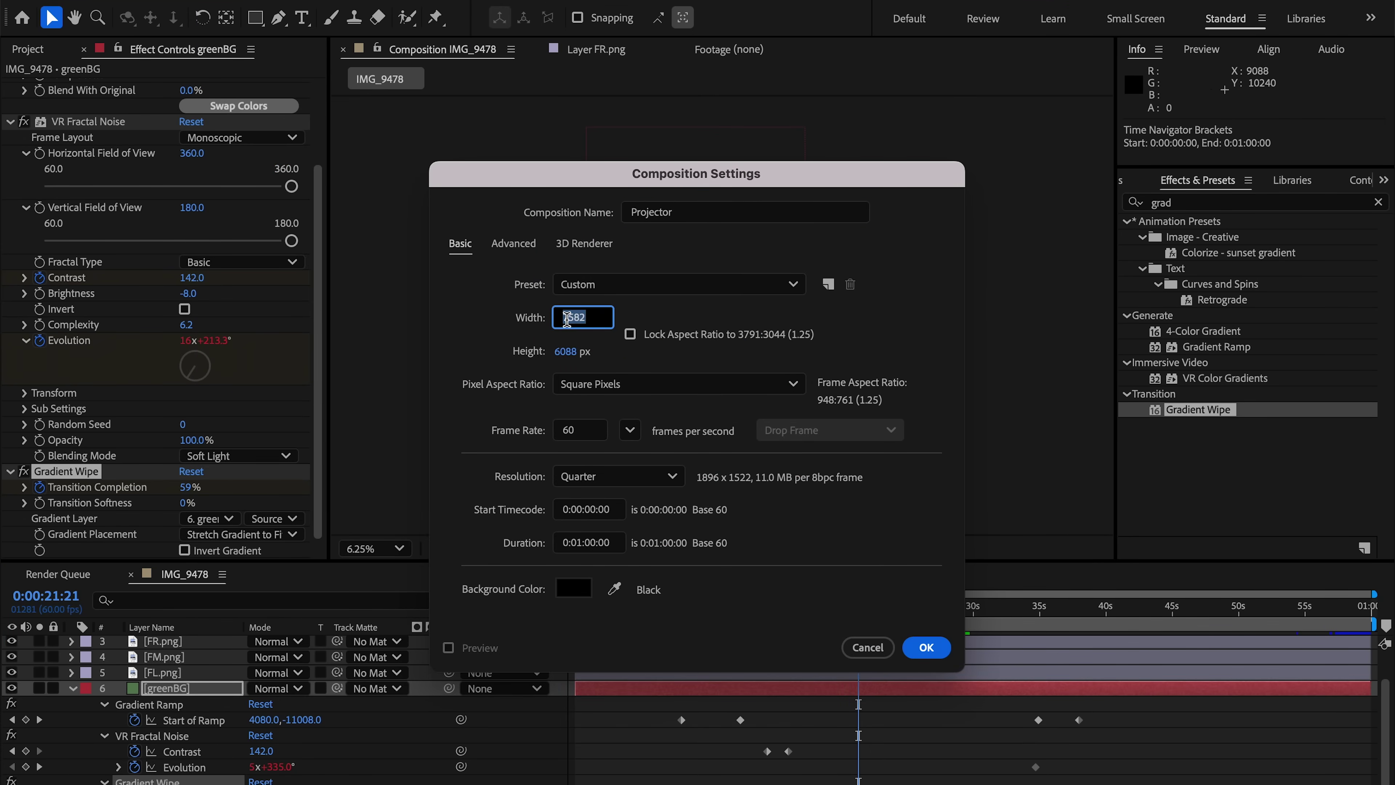
{"action": "type", "text": "108"}
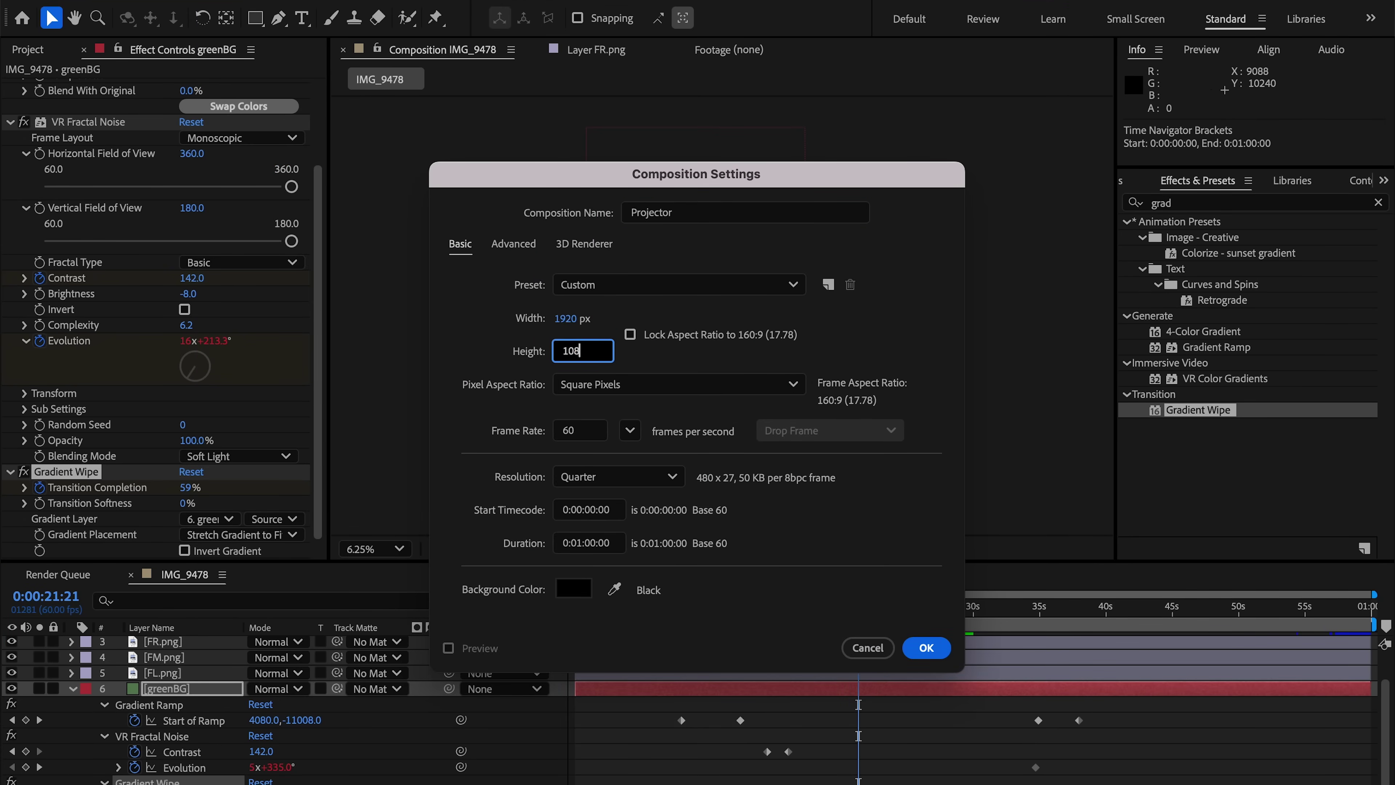
{"action": "type", "text": "0"}
{"action": "left_click", "coordinate": [926, 648]}
{"action": "left_click", "coordinate": [185, 567]}
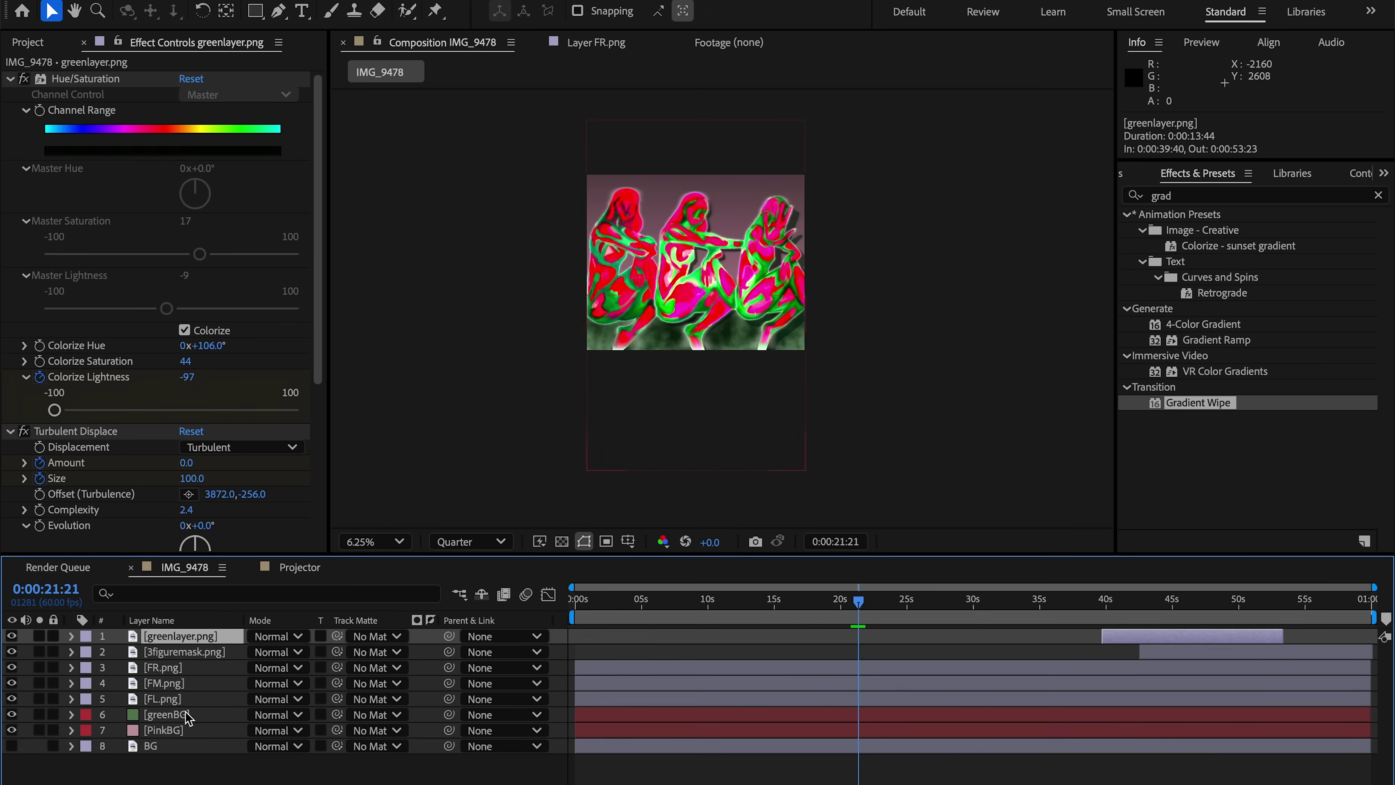
Pre-compose all eight IMG_9478 layers into 'Animation' and place it in Projector.
{"action": "left_click", "coordinate": [167, 747], "text": "shift"}
{"action": "right_click", "coordinate": [167, 748]}
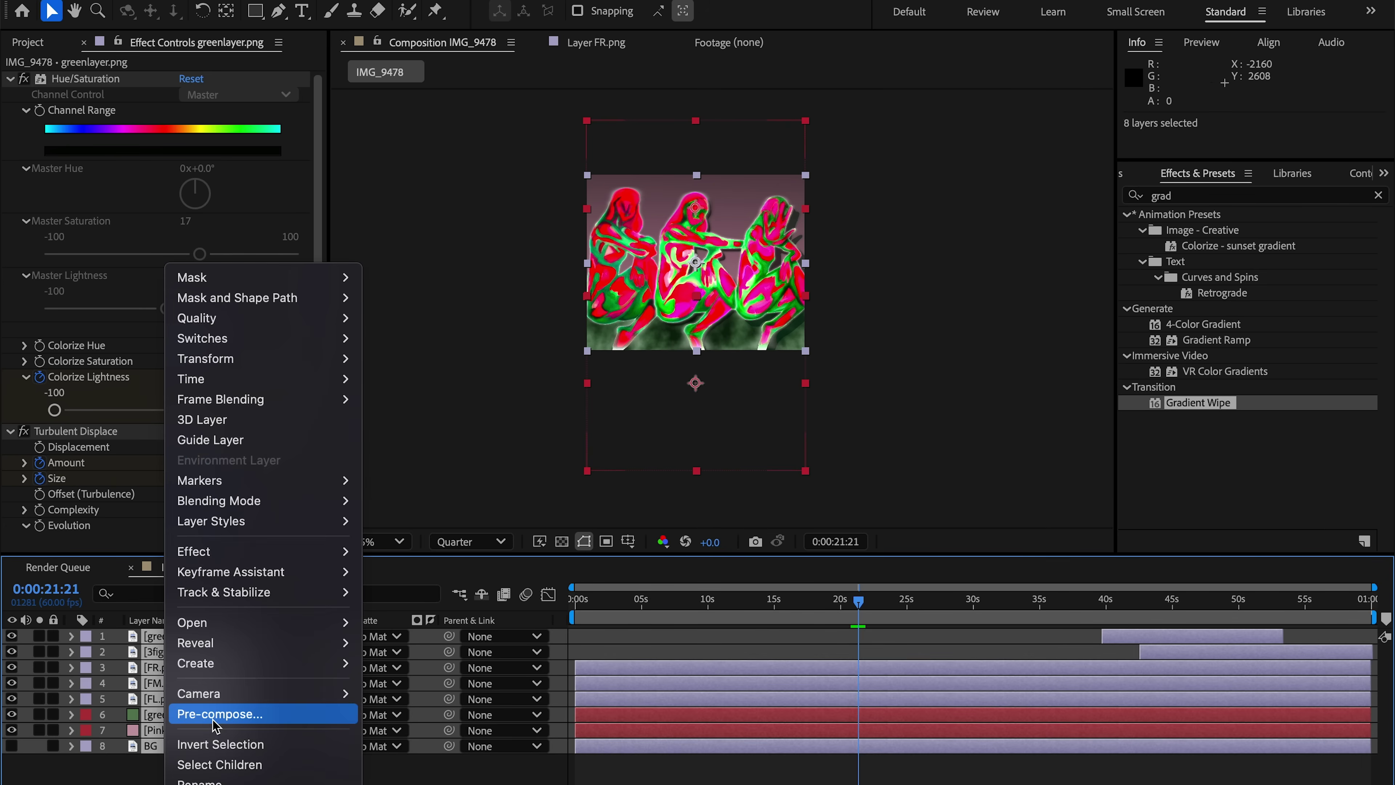
{"action": "left_click", "coordinate": [216, 714]}
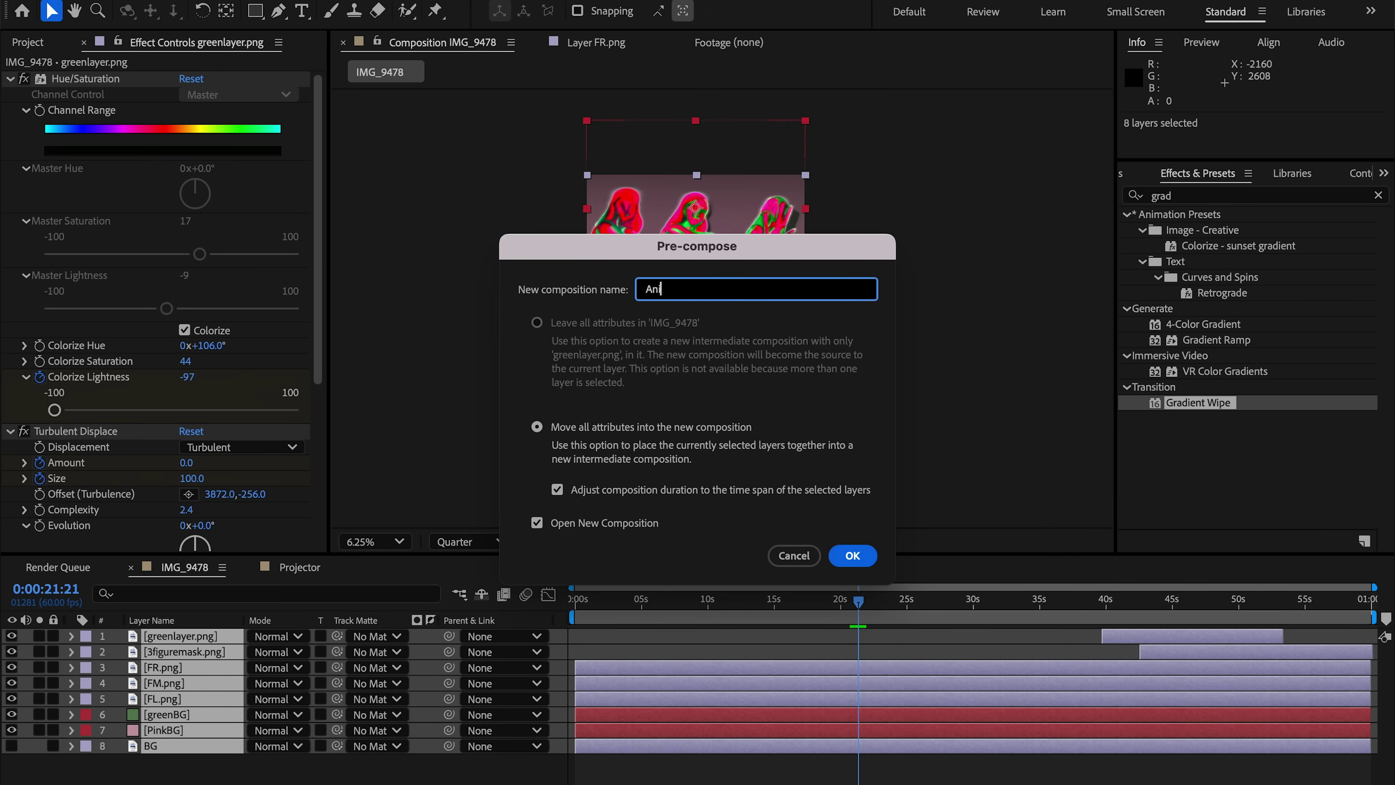
{"action": "type", "text": "Animation"}
{"action": "key", "text": "Return"}
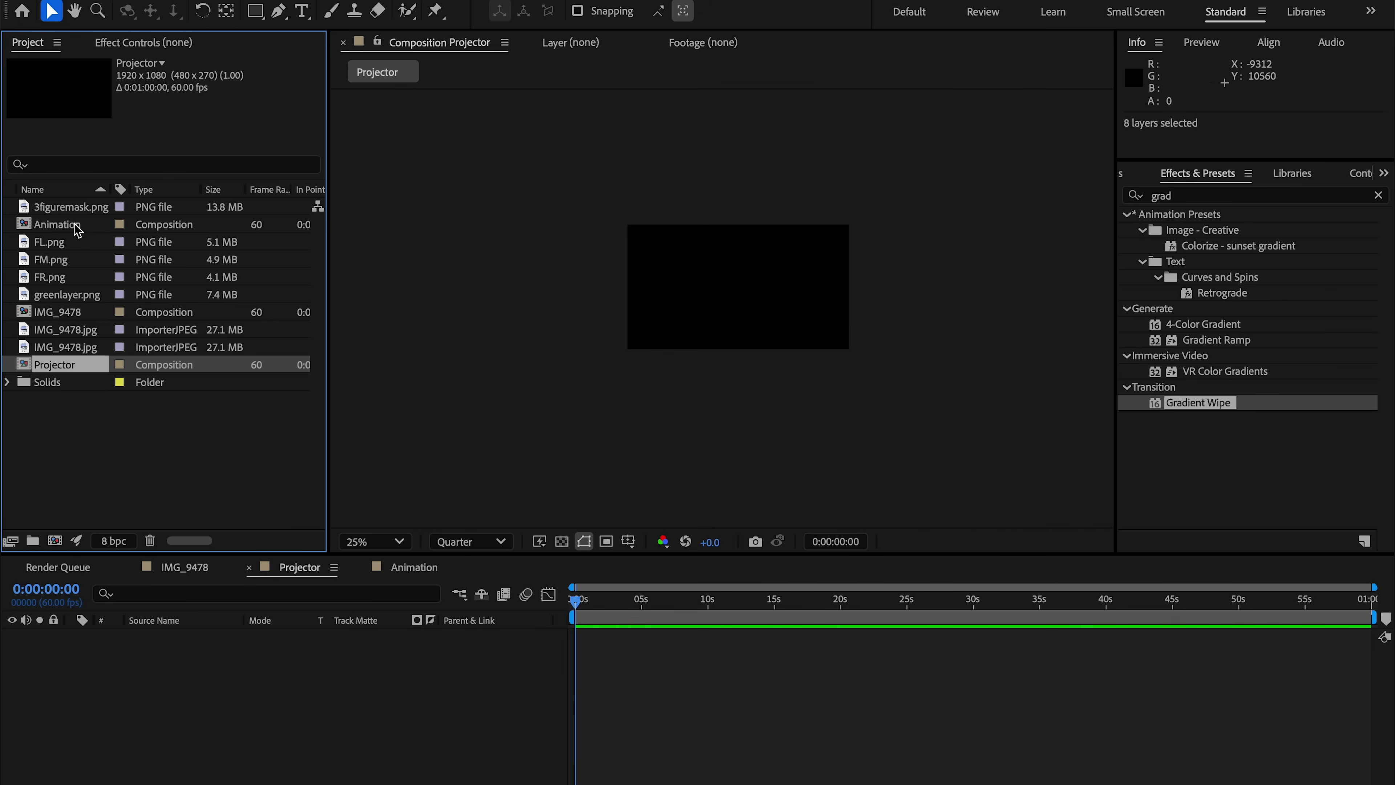
{"action": "left_click_drag", "start_coordinate": [77, 229], "coordinate": [156, 691]}
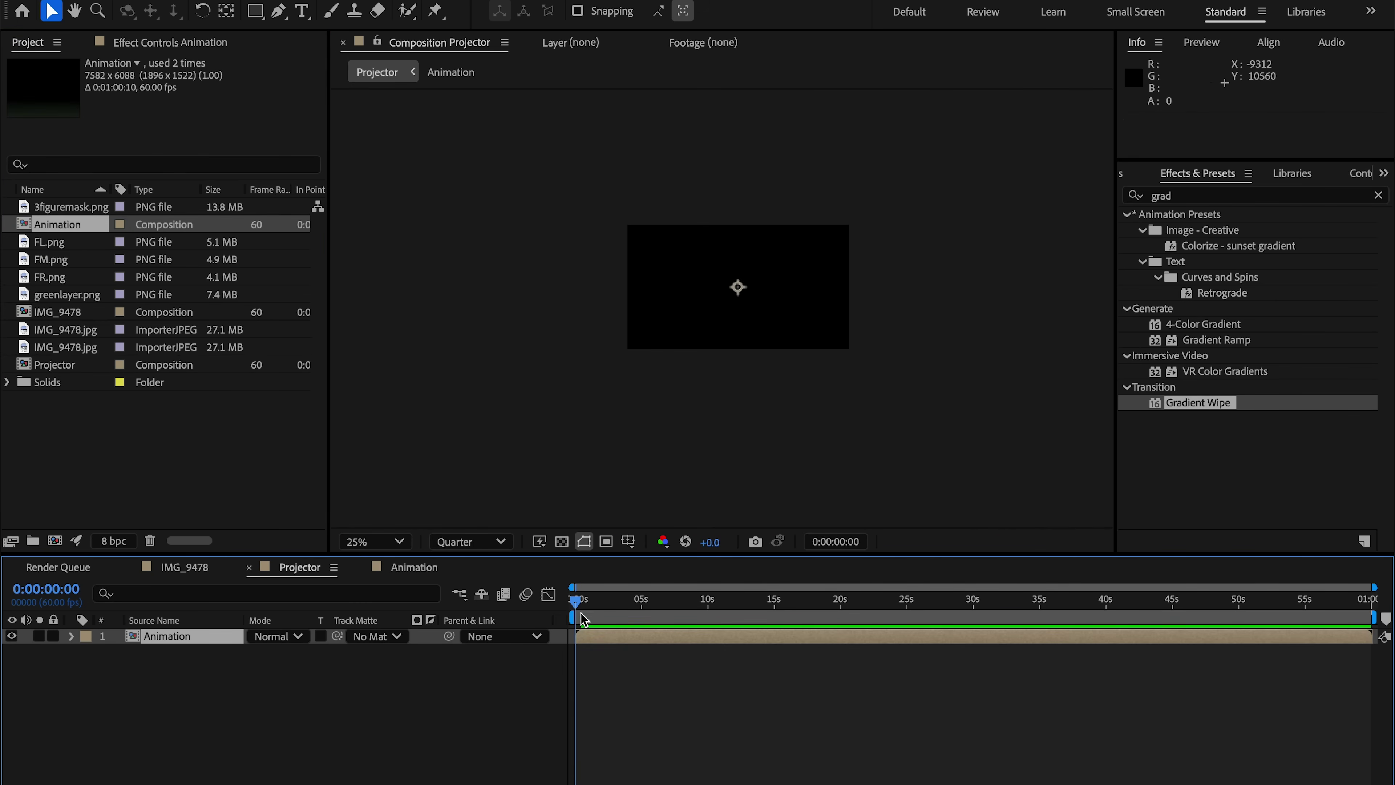
Scale the Animation layer down to fit within the Projector frame.
{"action": "left_click_drag", "start_coordinate": [599, 605], "coordinate": [691, 602]}
{"action": "key", "text": "comma"}
{"action": "left_click_drag", "start_coordinate": [918, 162], "coordinate": [768, 271]}
Enable Video Preview output to the 1920×1080 Monitor 2 in Preferences.
{"action": "left_click", "coordinate": [77, 2]}
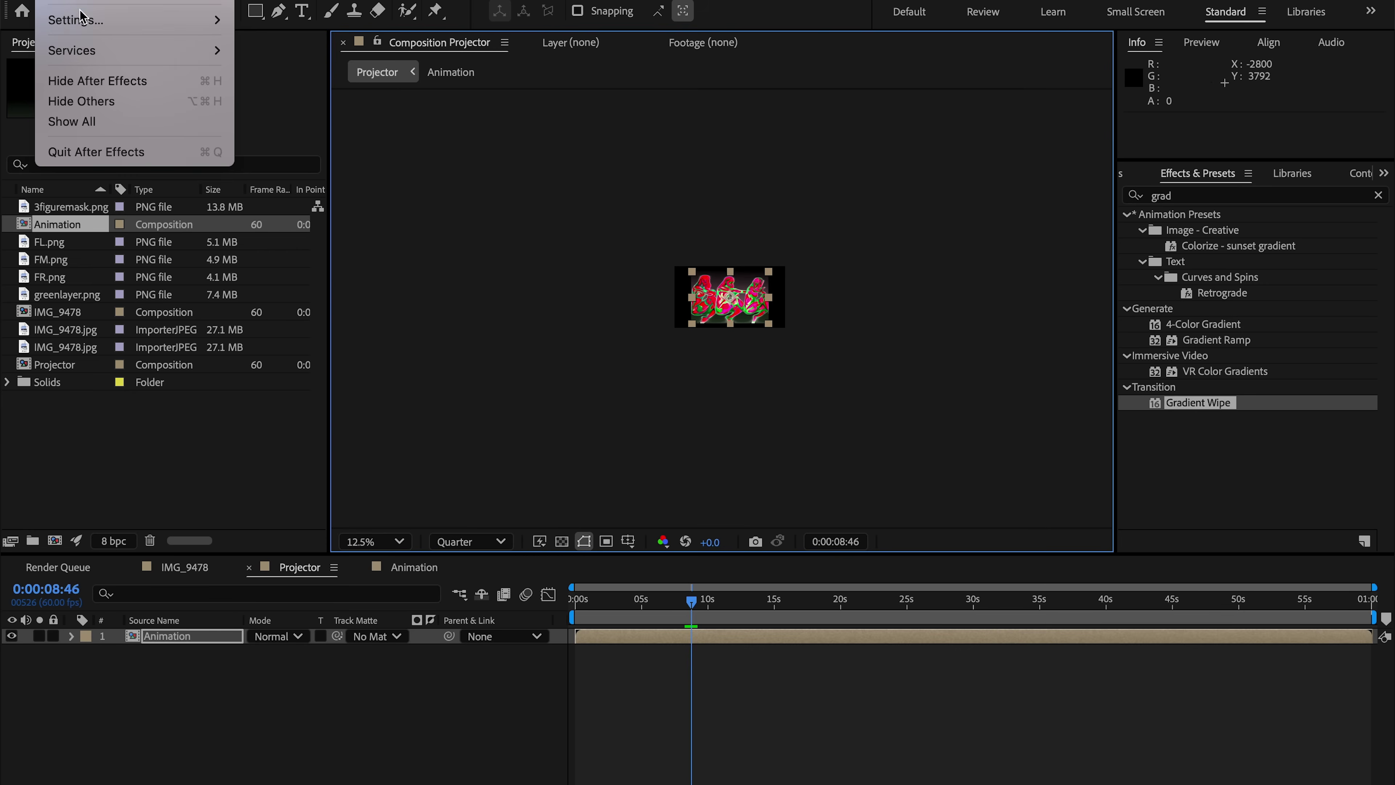
{"action": "mouse_move", "coordinate": [86, 31]}
{"action": "left_click", "coordinate": [308, 206]}
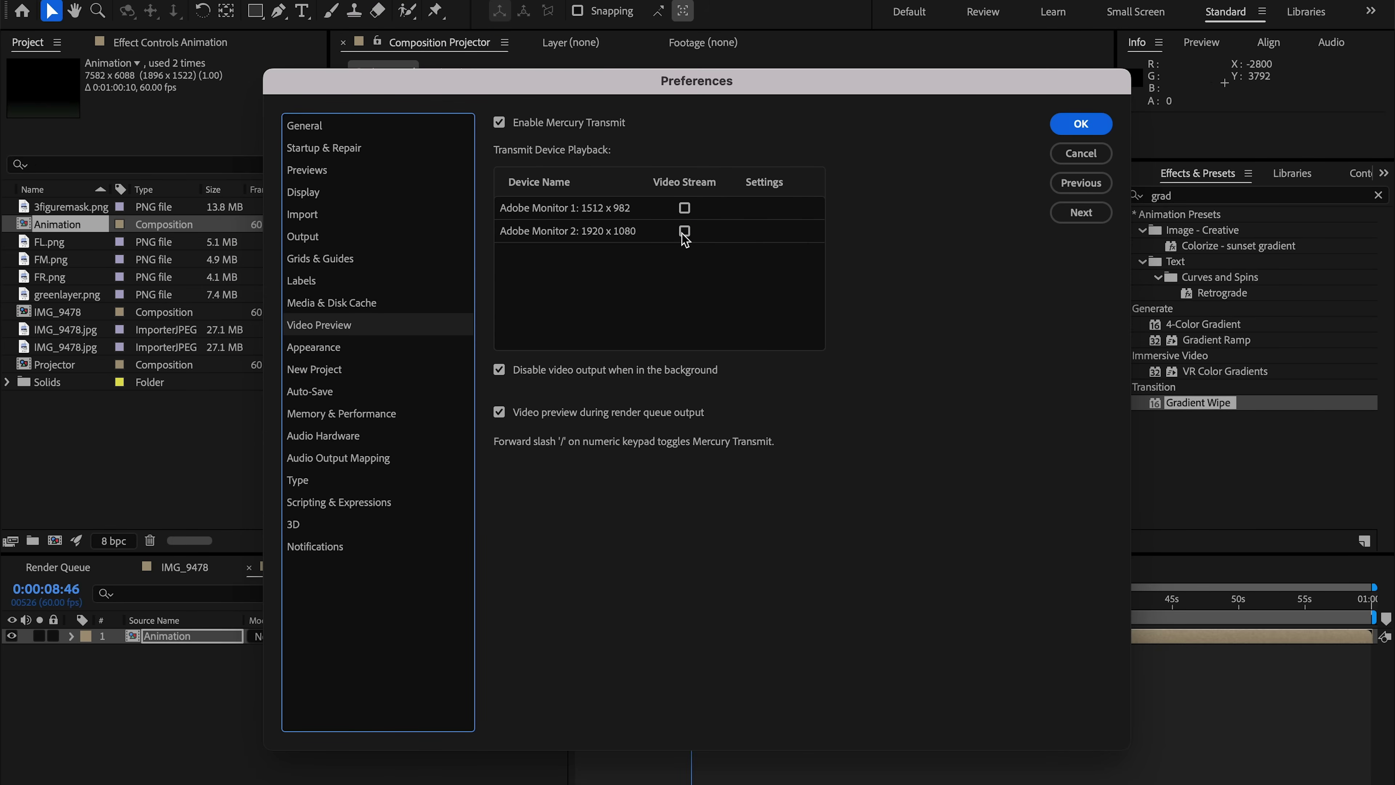
{"action": "left_click", "coordinate": [1080, 124]}
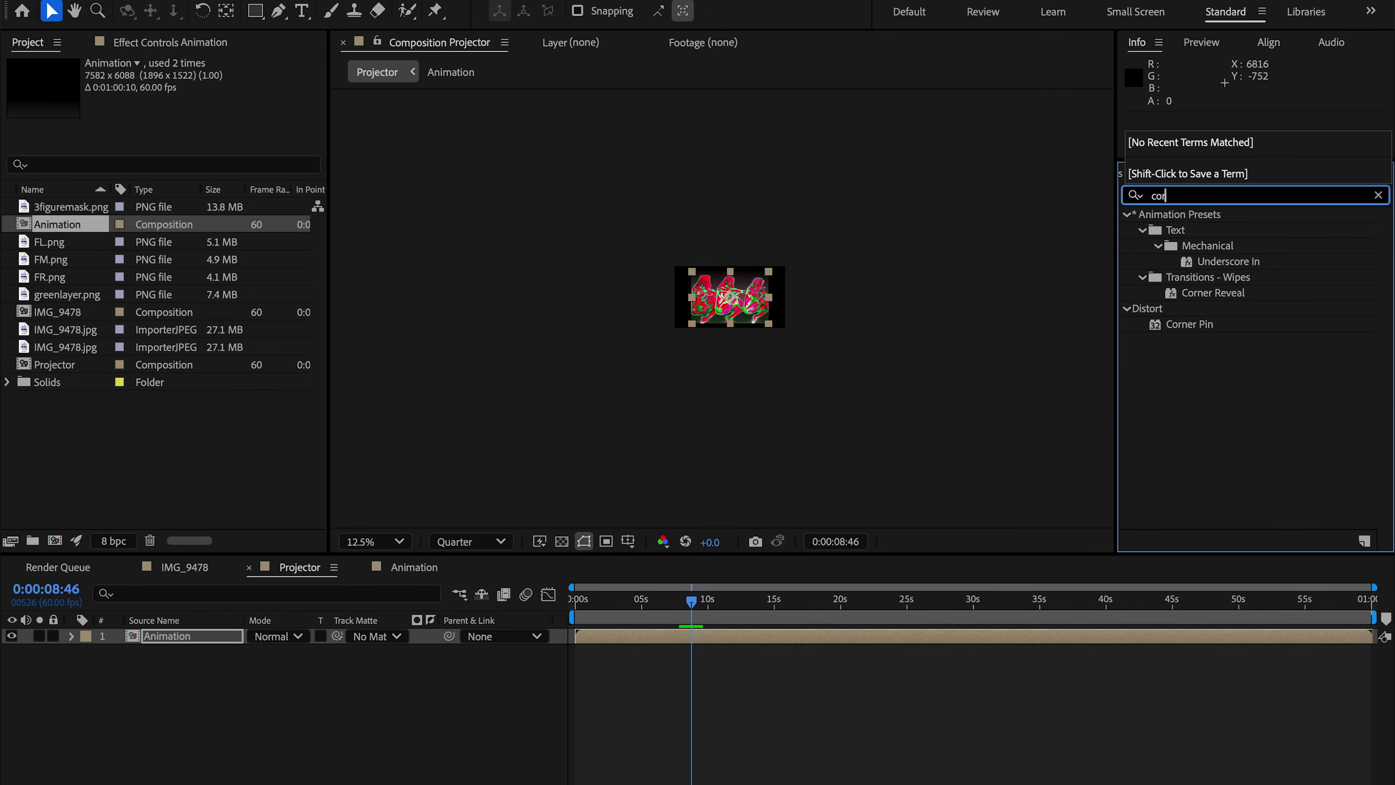
Apply Corner Pin to the Animation layer and align its corners with the painting on the wall.
{"action": "left_click_drag", "start_coordinate": [1189, 277], "coordinate": [787, 647]}
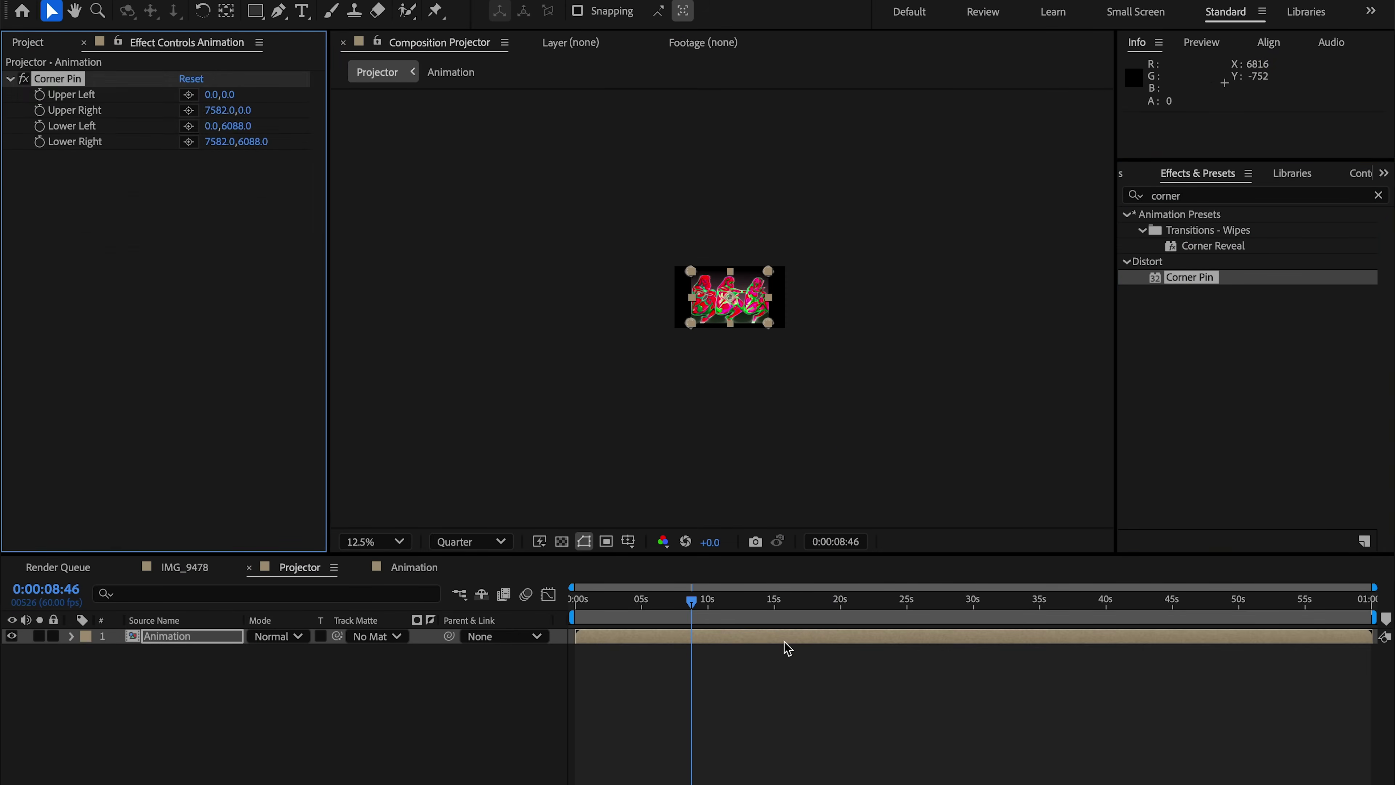
{"action": "scroll", "coordinate": [708, 280], "scroll_direction": "up", "scroll_amount": 3}
{"action": "left_click_drag", "start_coordinate": [638, 244], "coordinate": [659, 260]}
{"action": "left_click_drag", "start_coordinate": [638, 454], "coordinate": [647, 461]}
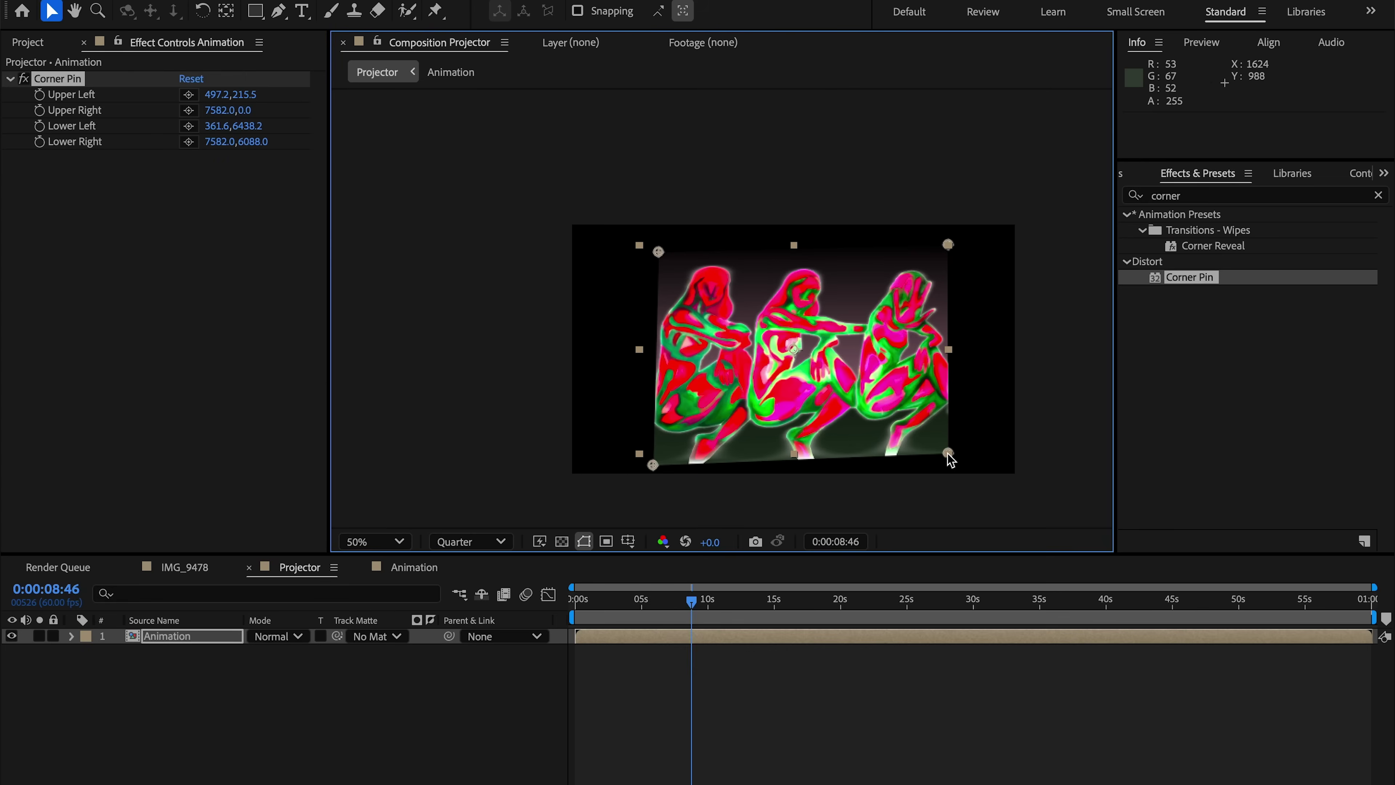
{"action": "left_click_drag", "start_coordinate": [952, 460], "coordinate": [955, 466]}
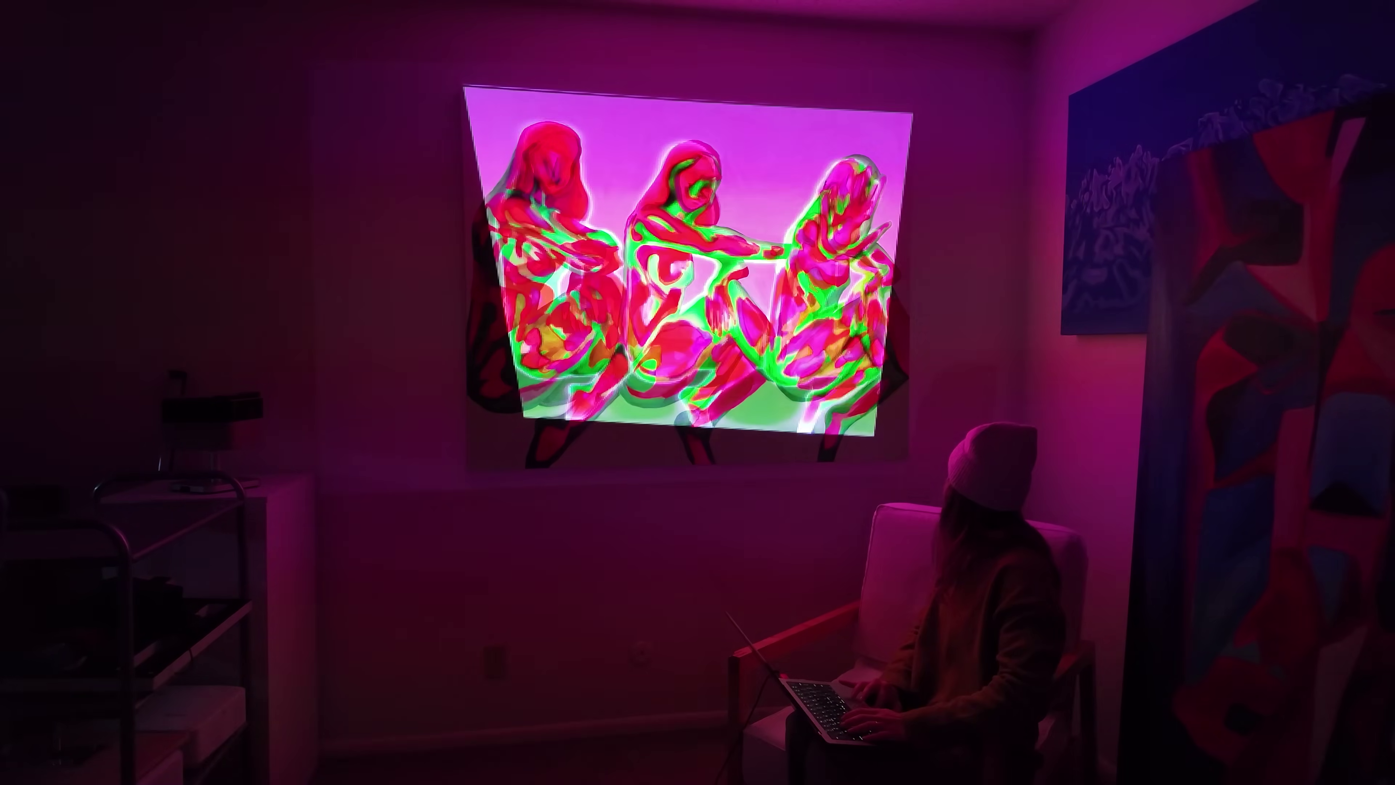